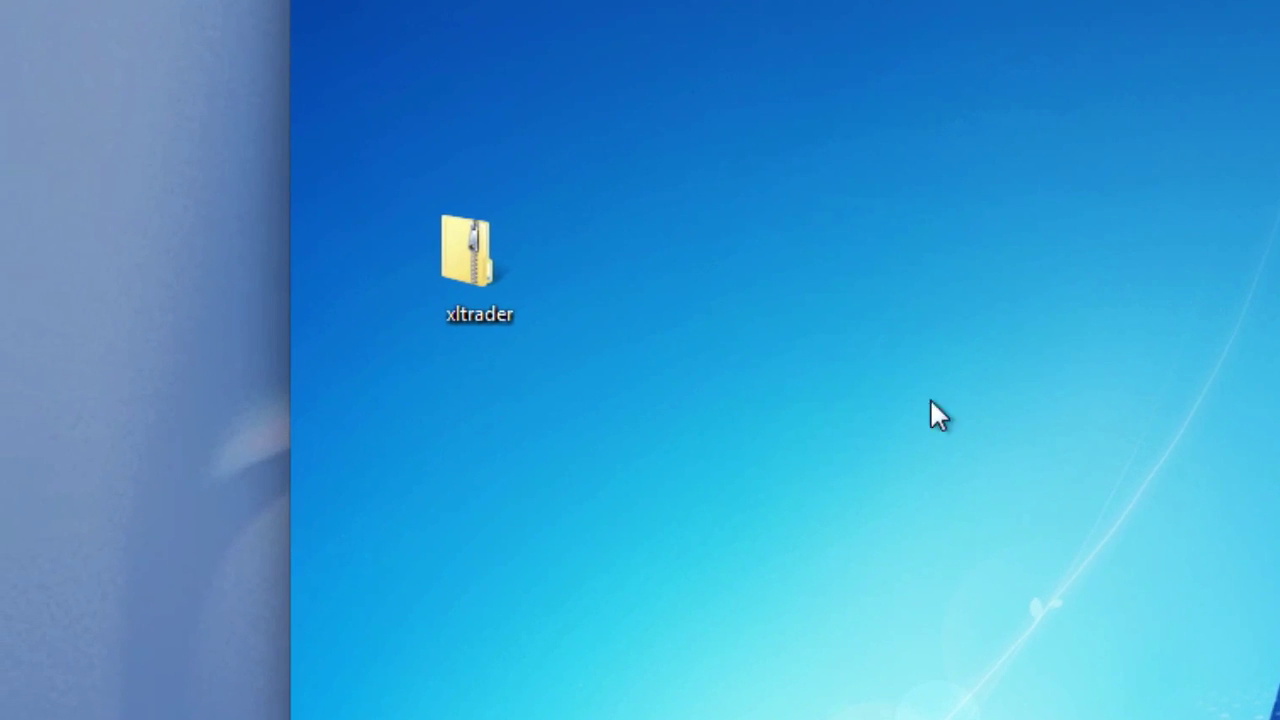
Step: Open the xltrader archive on the desktop and copy its inner XLTRADER folder to the Documents library
double_click(492, 263)
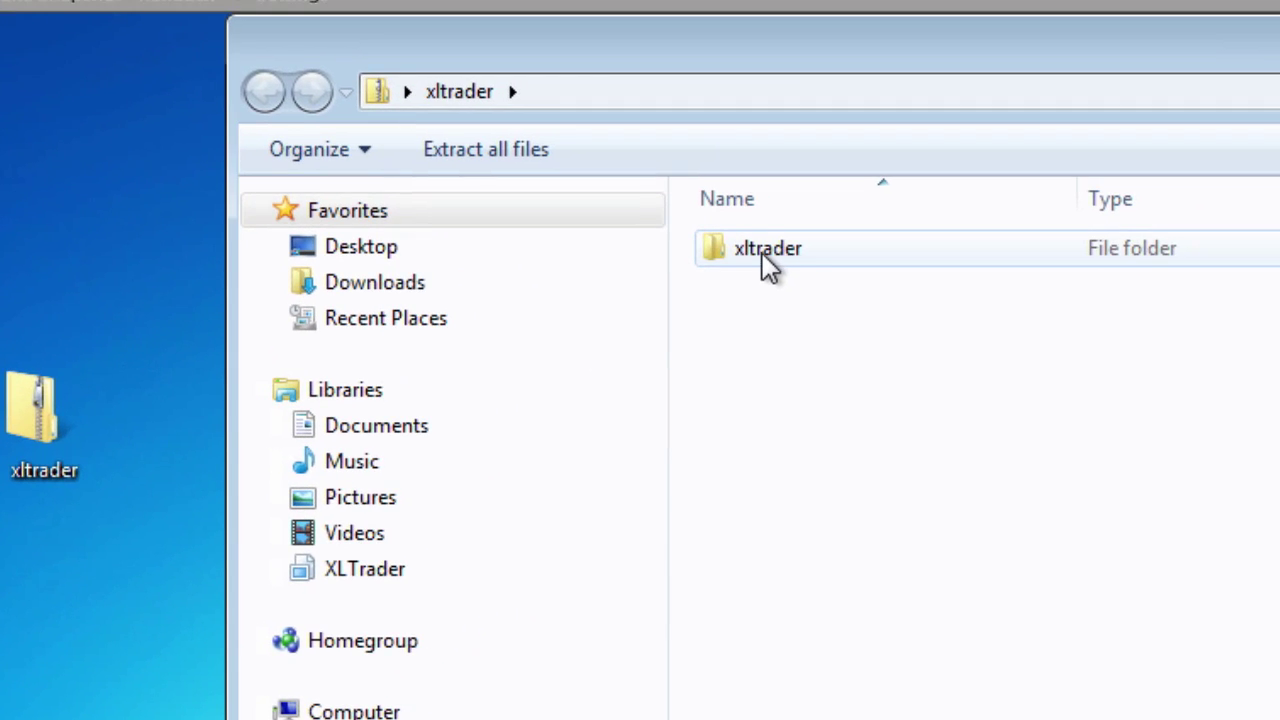
double_click(764, 258)
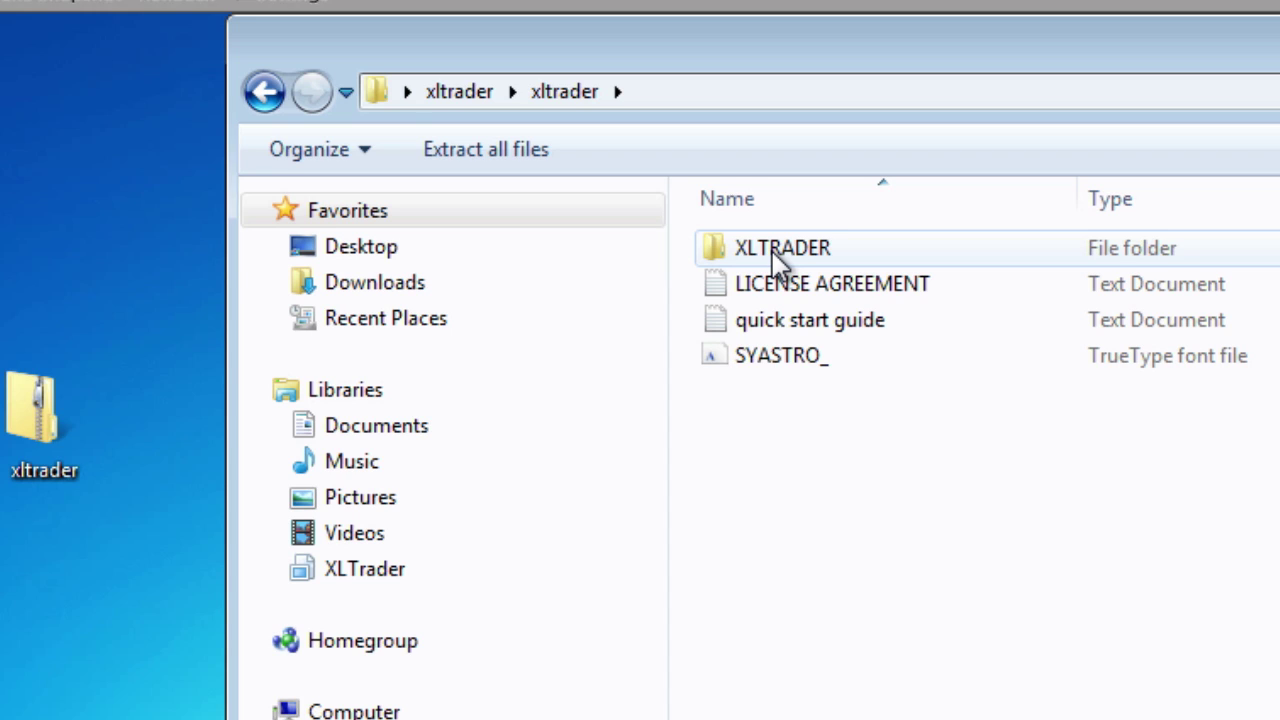
left_click(780, 262)
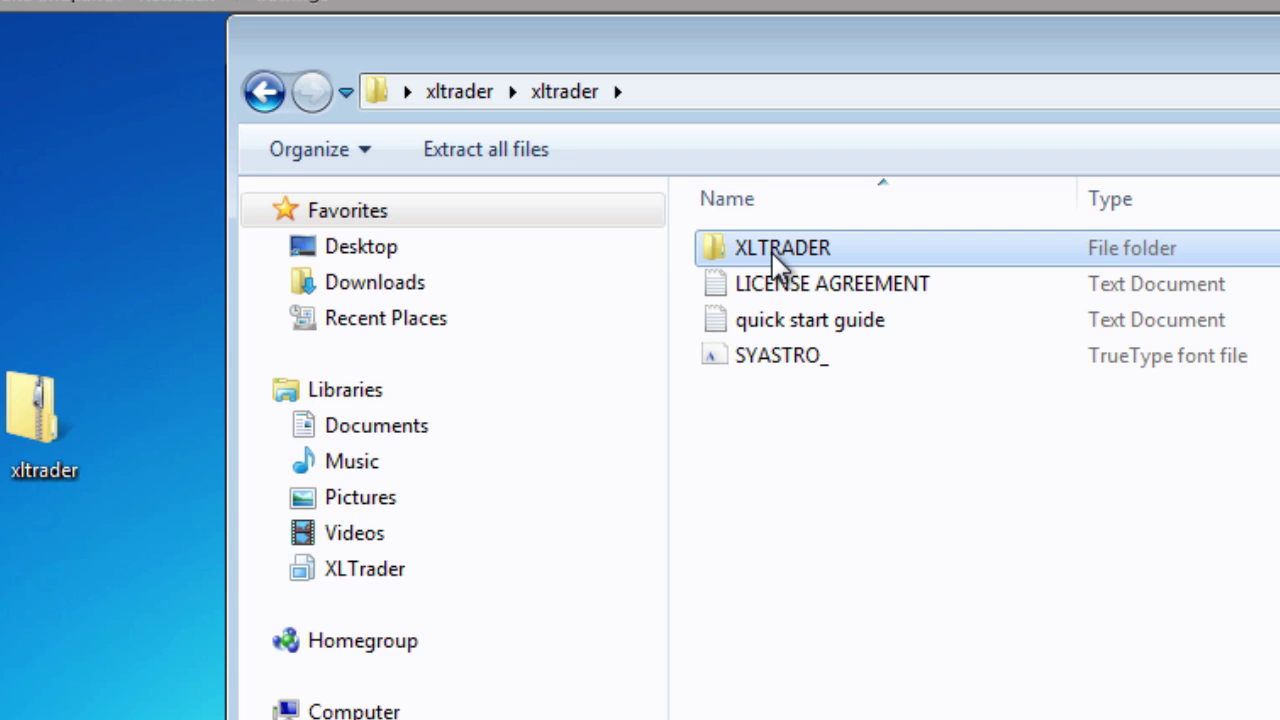
left_click_drag(774, 256, 468, 416)
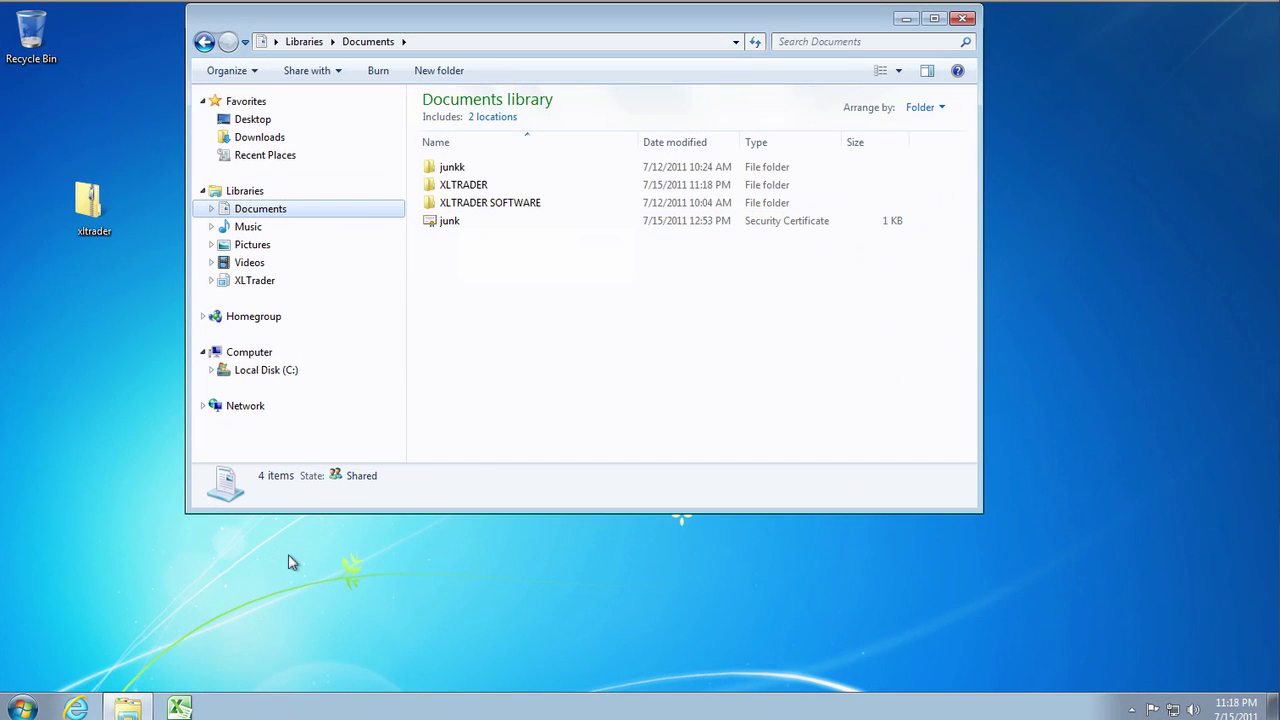
Step: Switch to Excel and examine the macro settings in the Trust Center
left_click(181, 707)
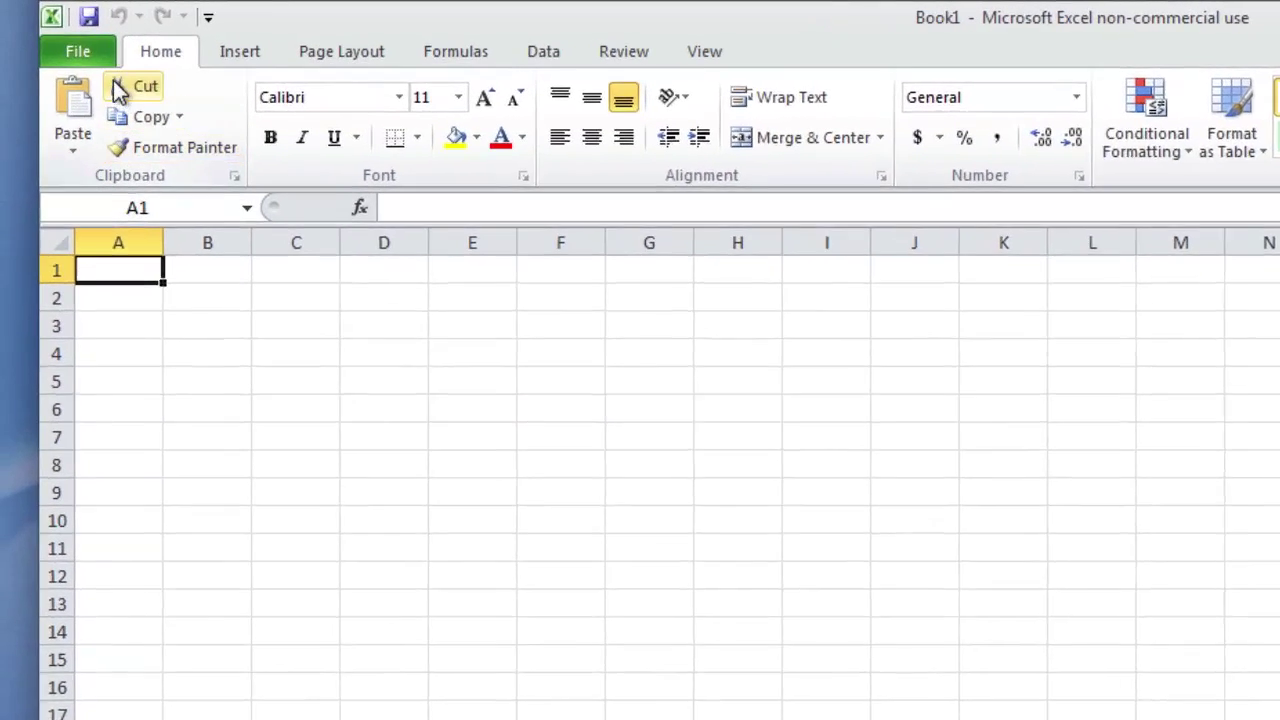
left_click(77, 51)
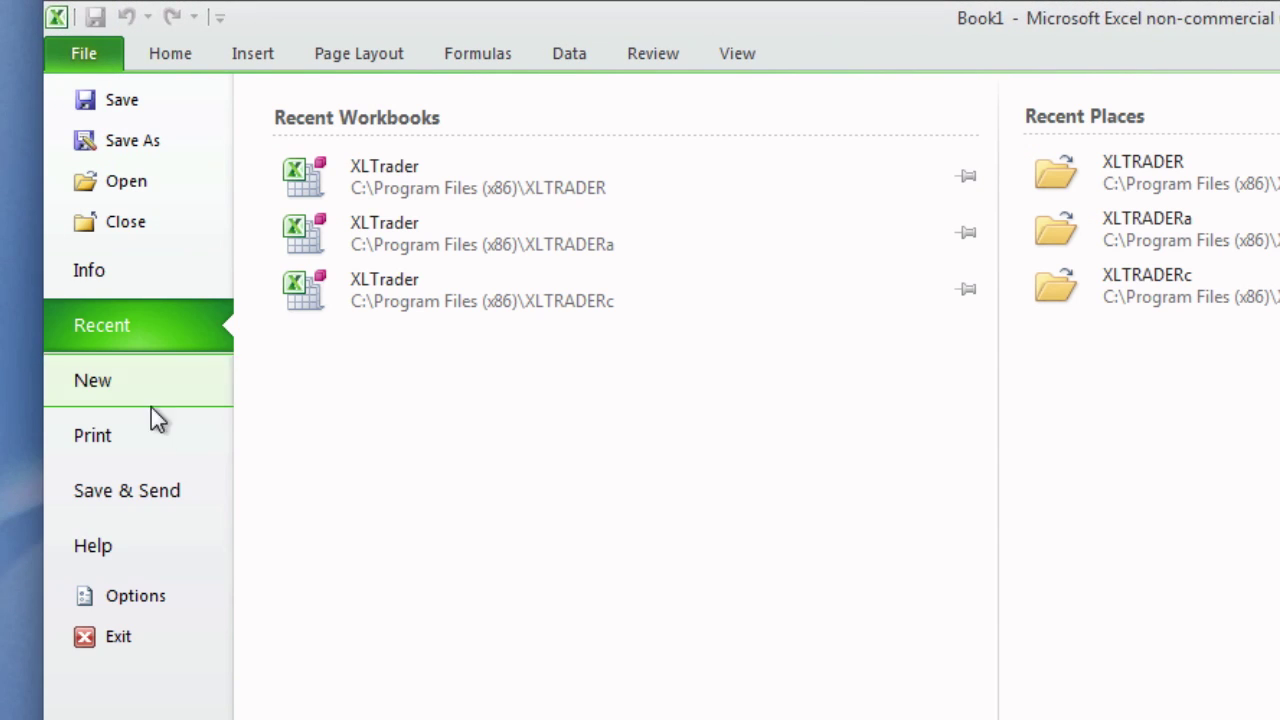
left_click(155, 596)
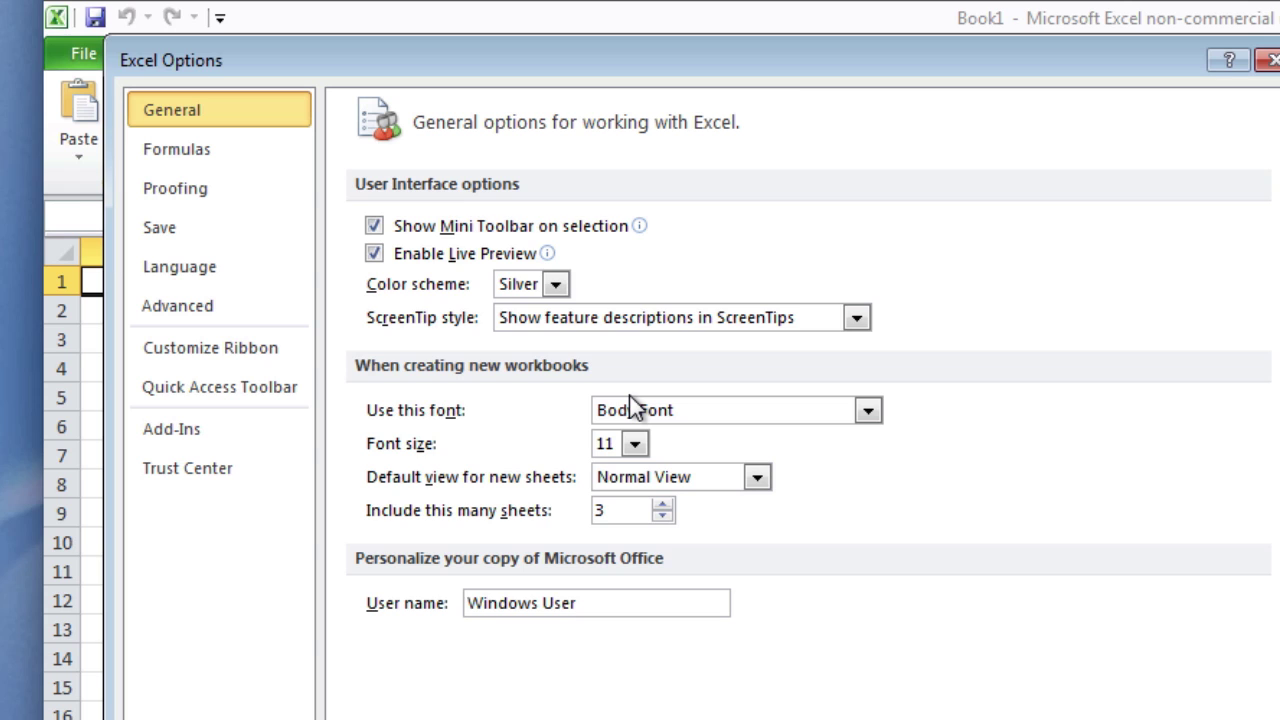
left_click(219, 474)
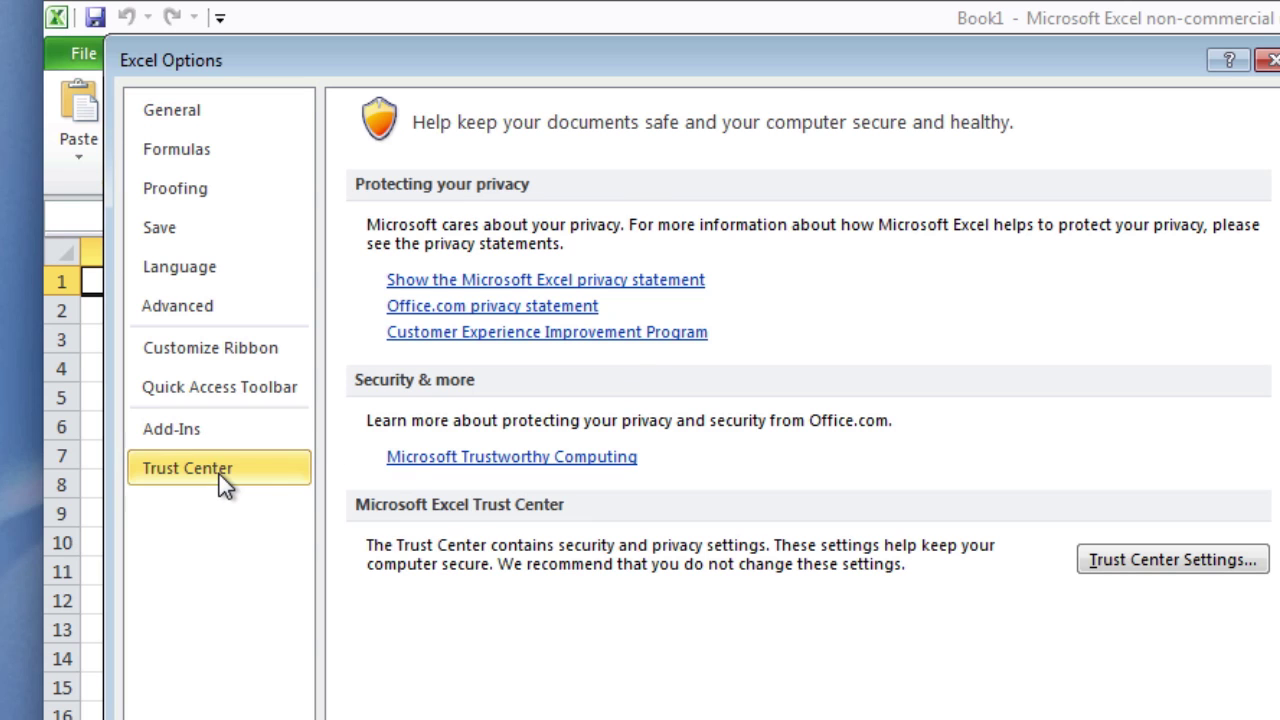
left_click(1216, 559)
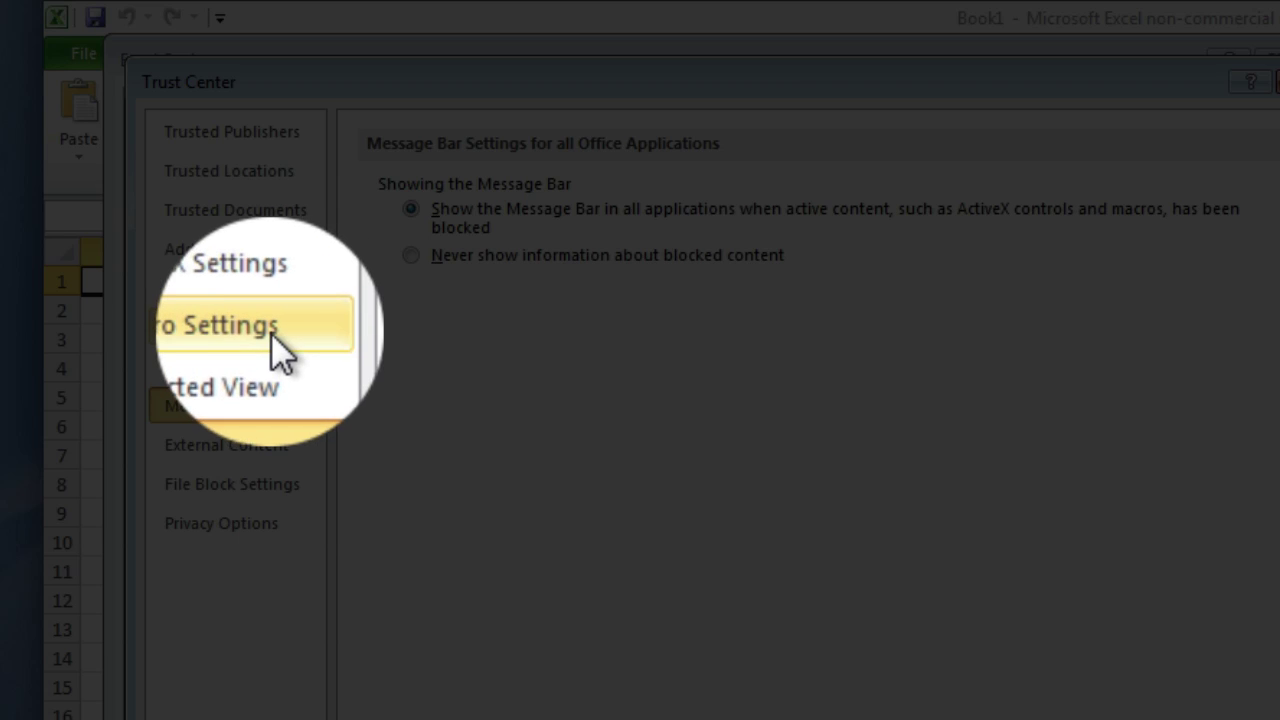
left_click(271, 333)
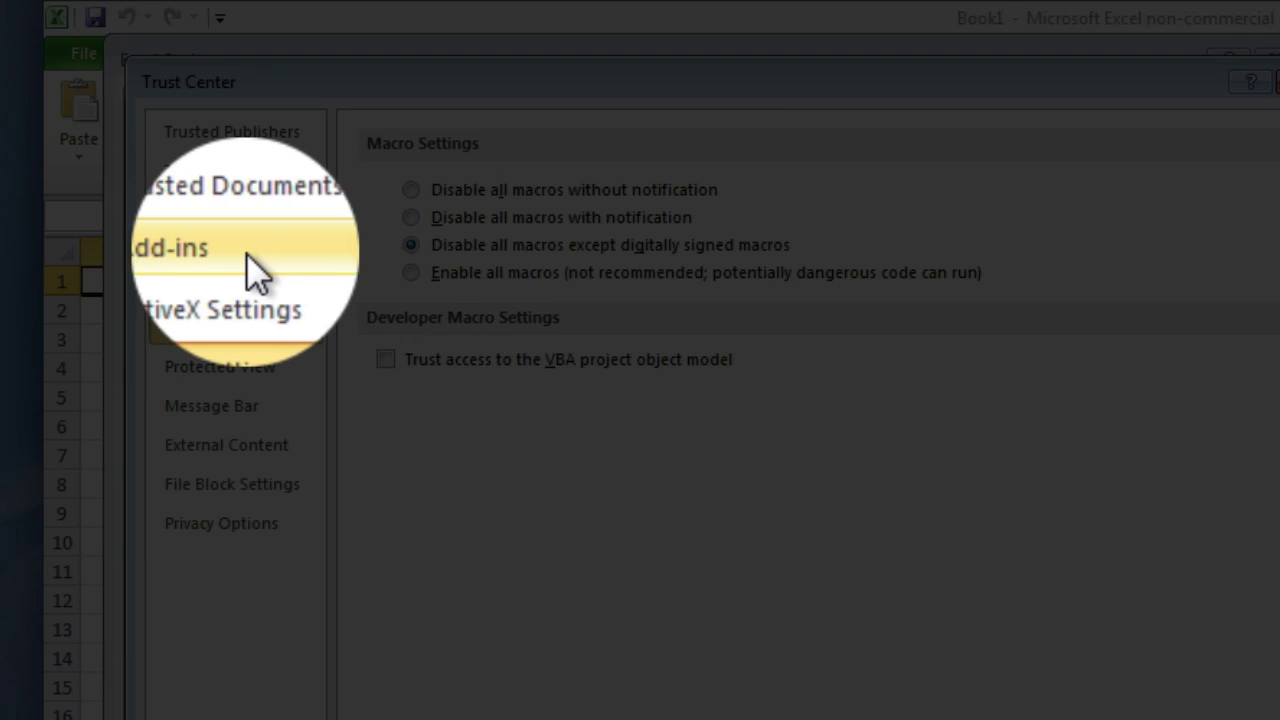
Step: Examine the Trust Center's add-in settings and trusted locations, and close the Excel options
left_click(216, 253)
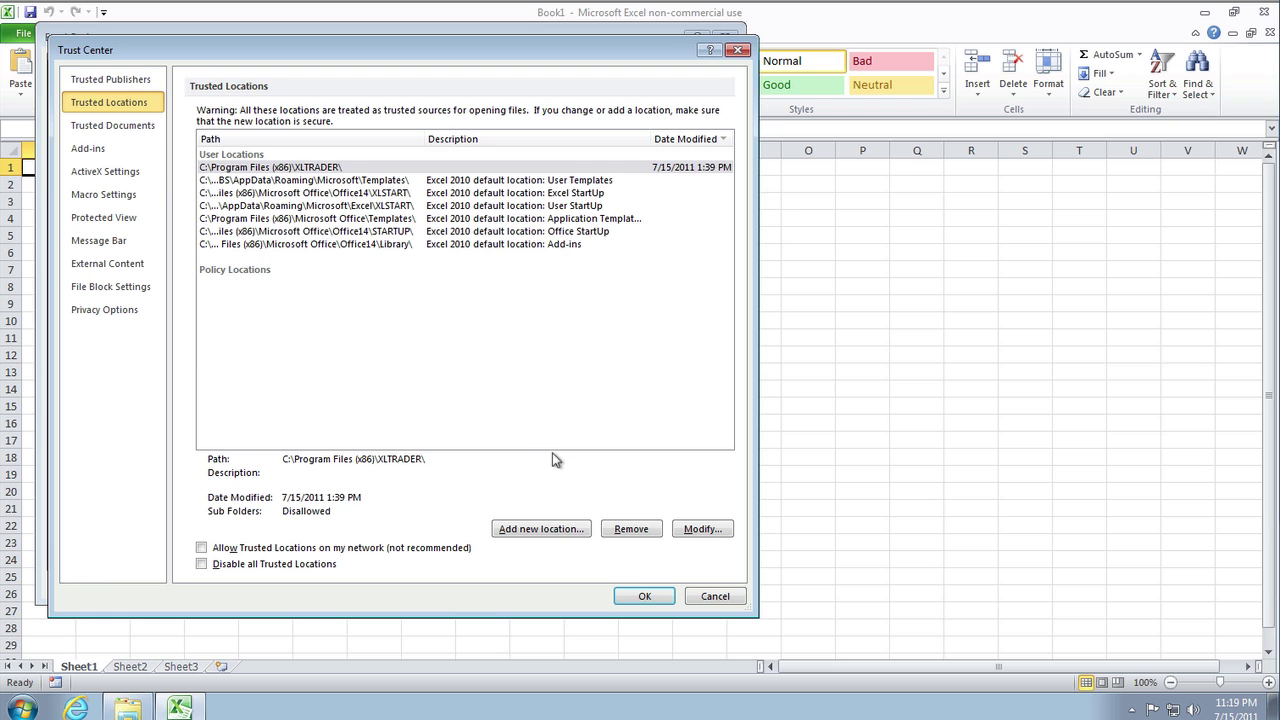
left_click(652, 596)
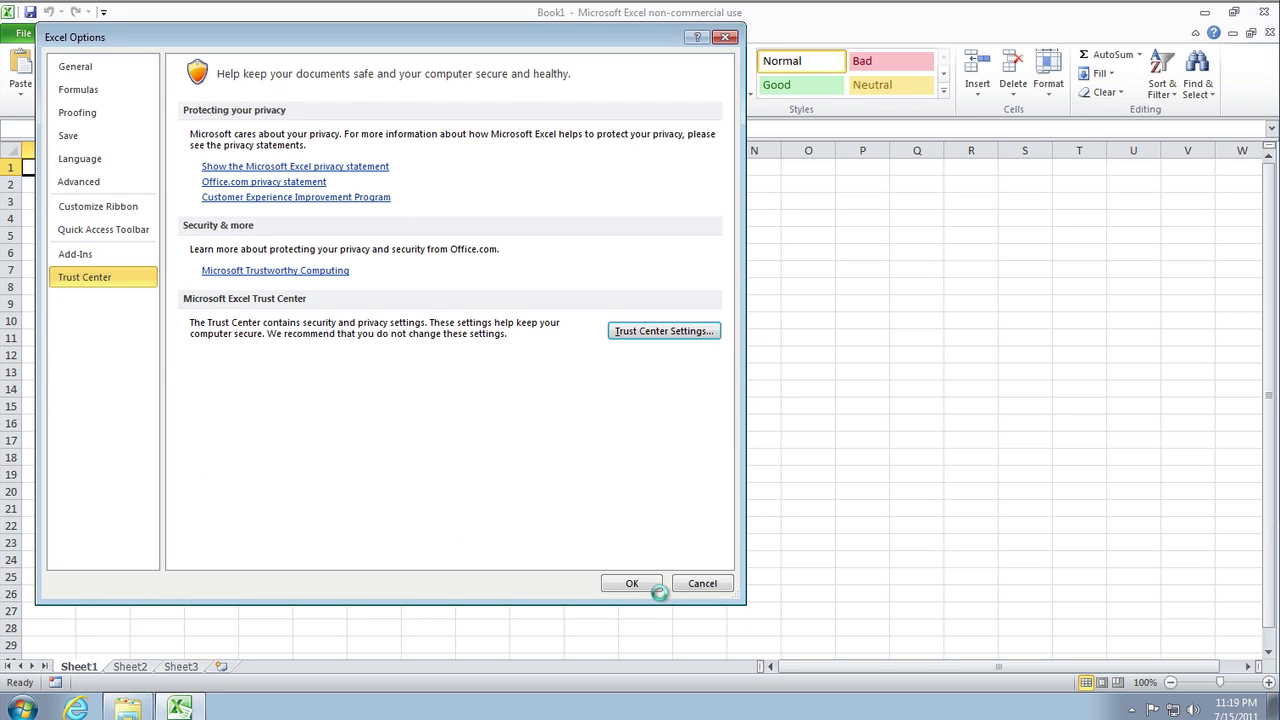
left_click(638, 588)
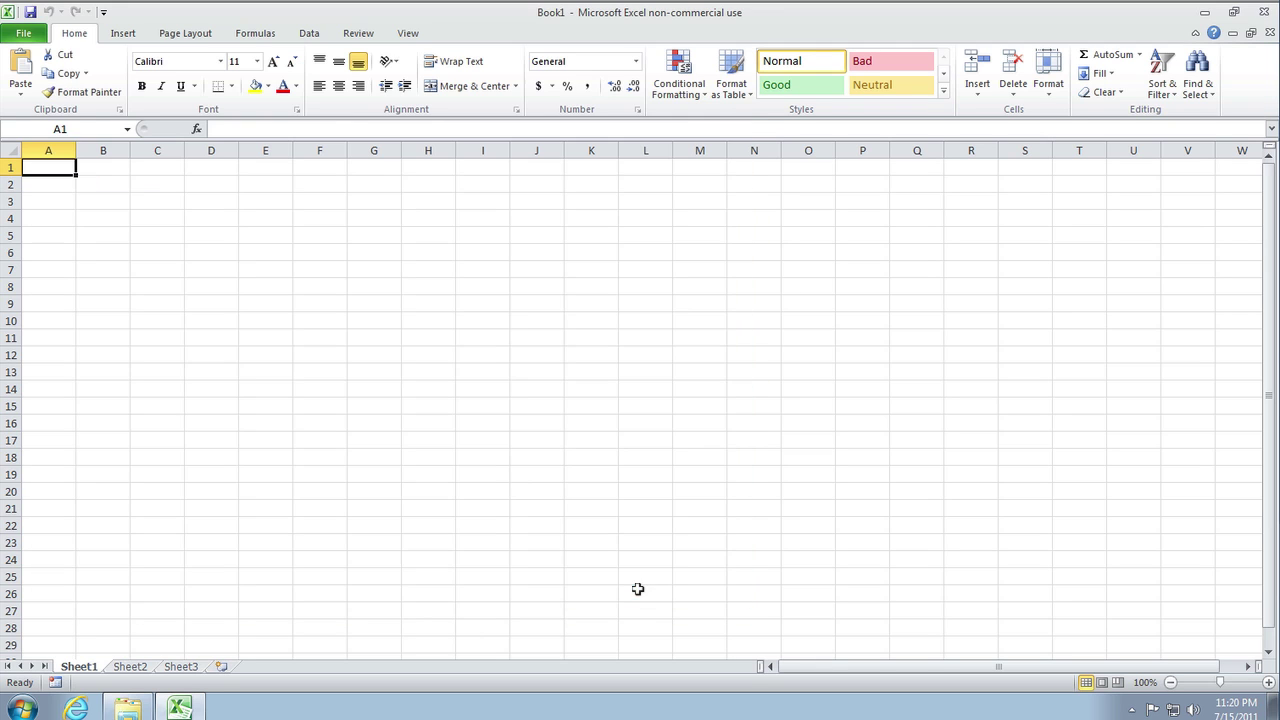
Step: Minimize Excel and open the XLTrader add-in file from the XLTRADER folder in Documents
left_click(1204, 13)
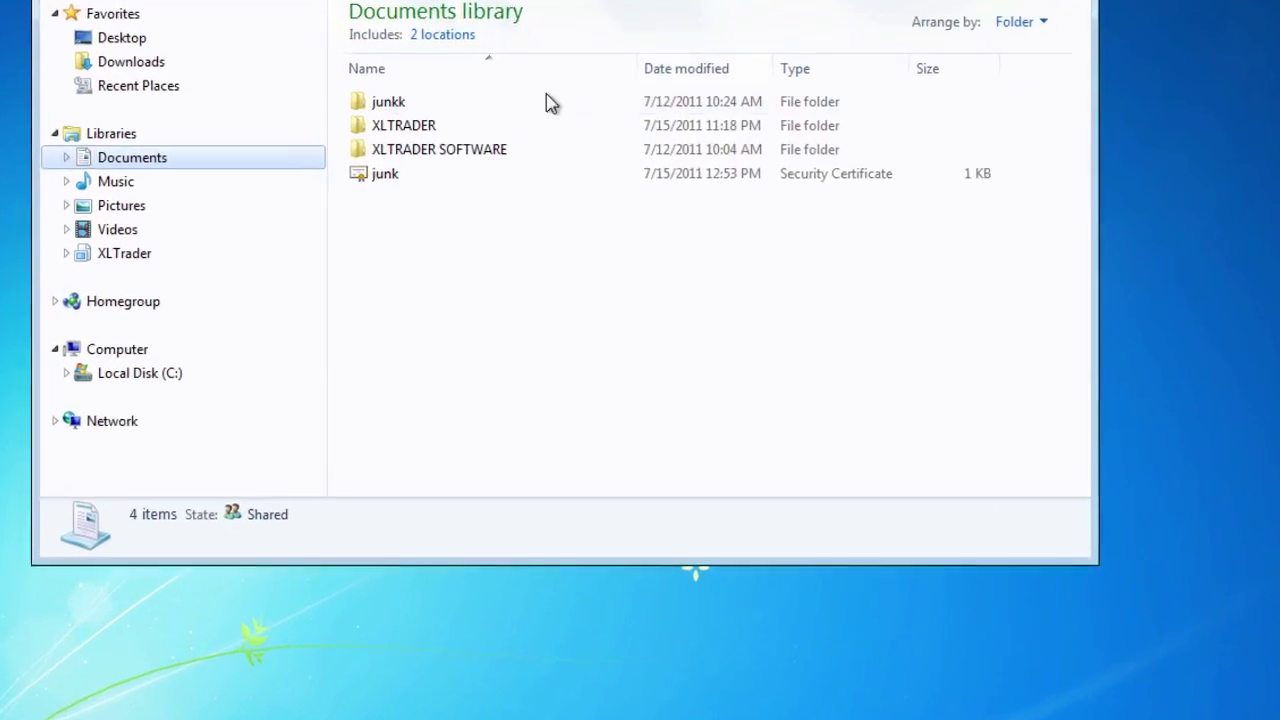
double_click(395, 95)
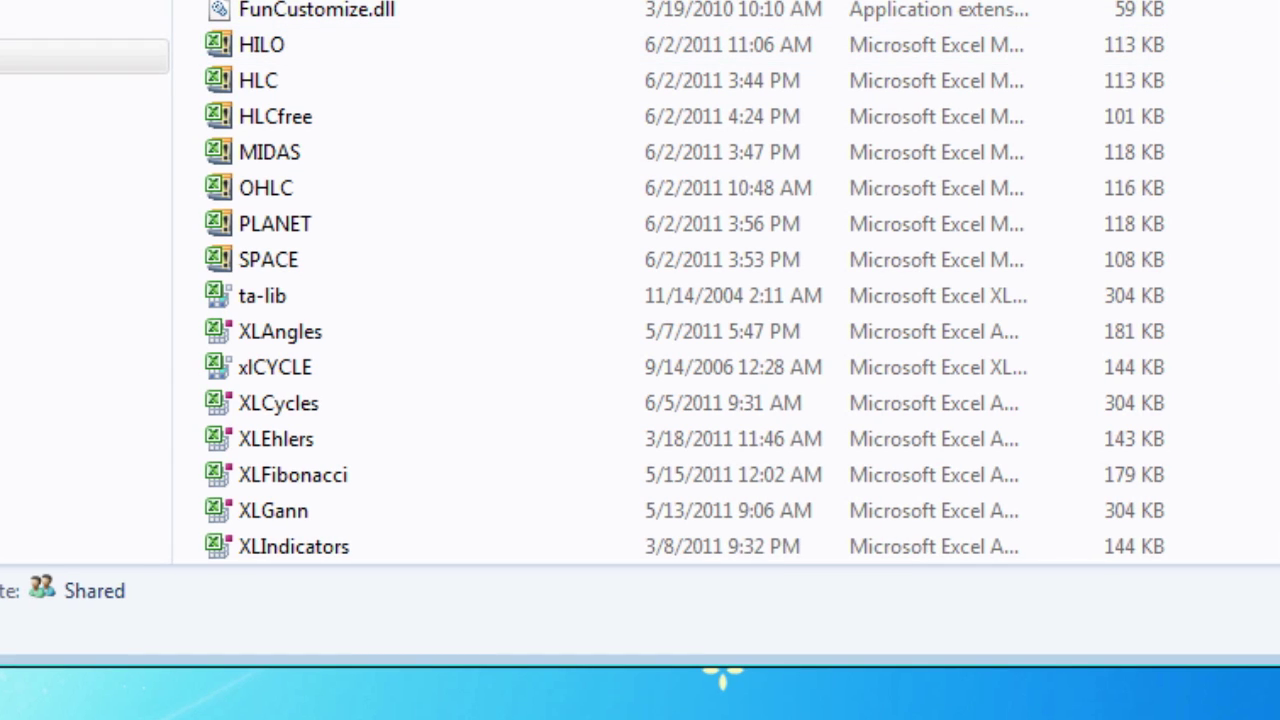
scroll(685, 283, "down", 2)
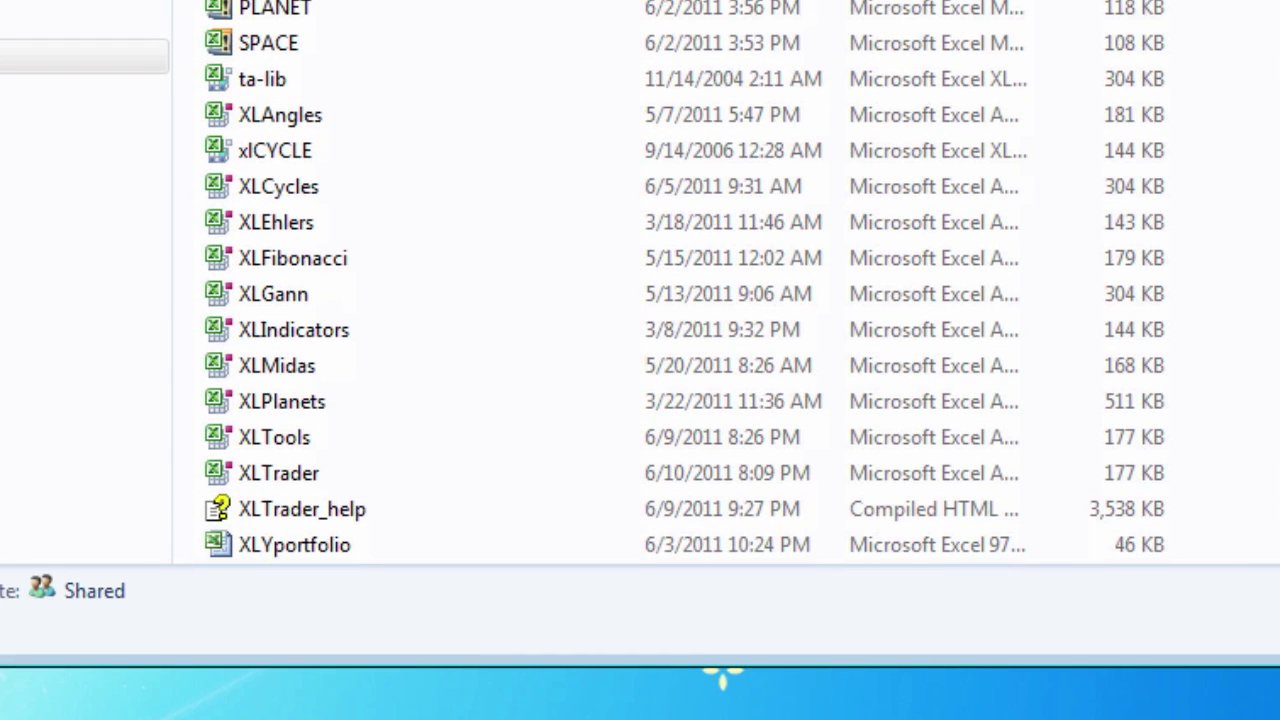
scroll(368, 403, "up", 2)
scroll(944, 333, "down", 2)
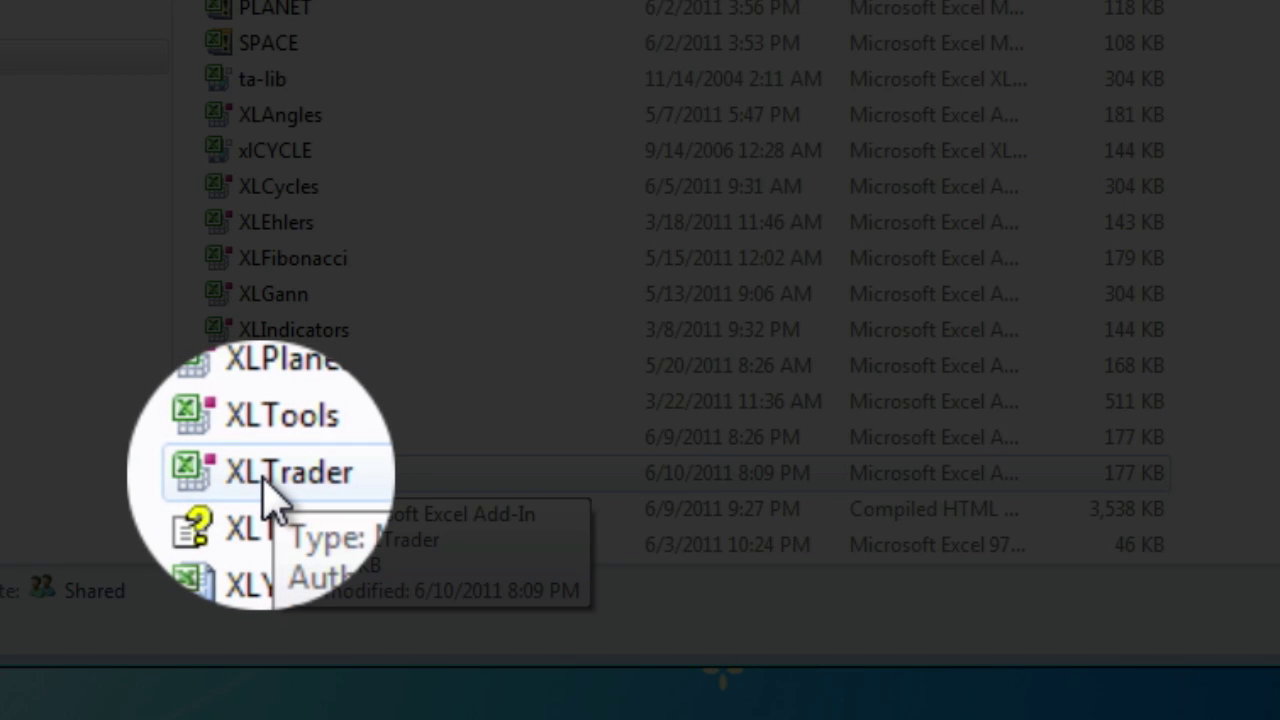
left_click(265, 482)
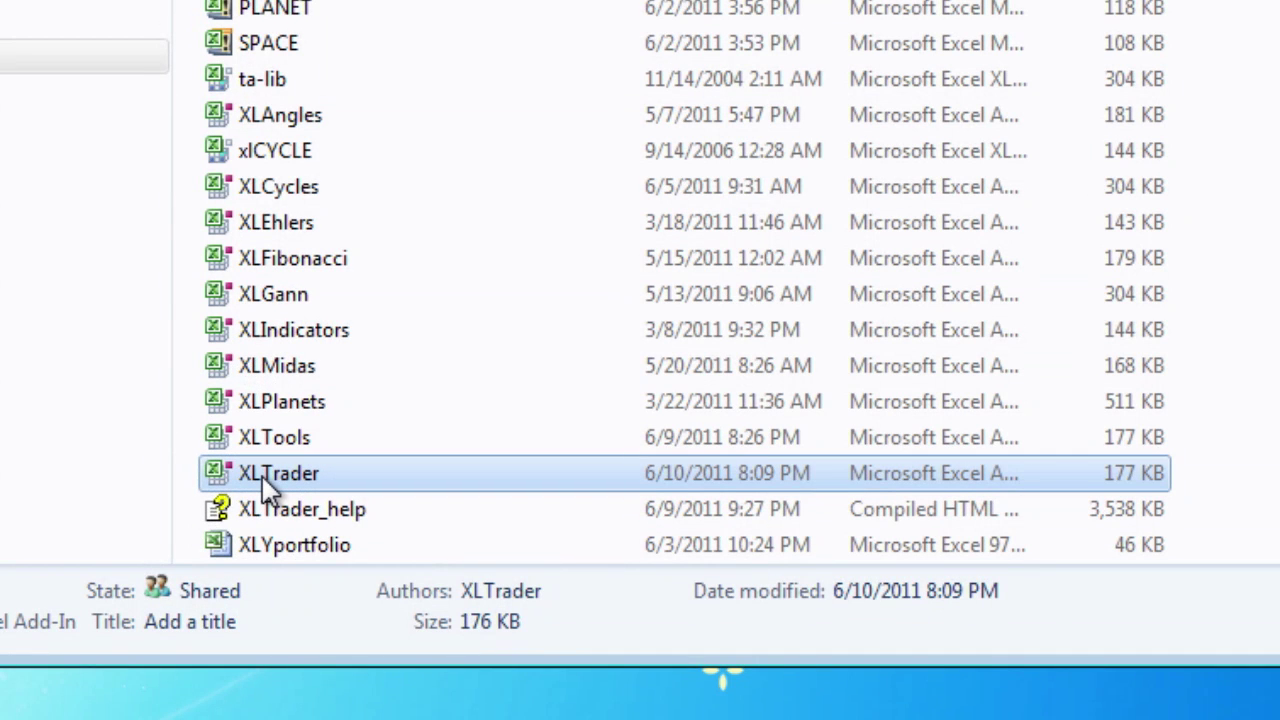
double_click(263, 477)
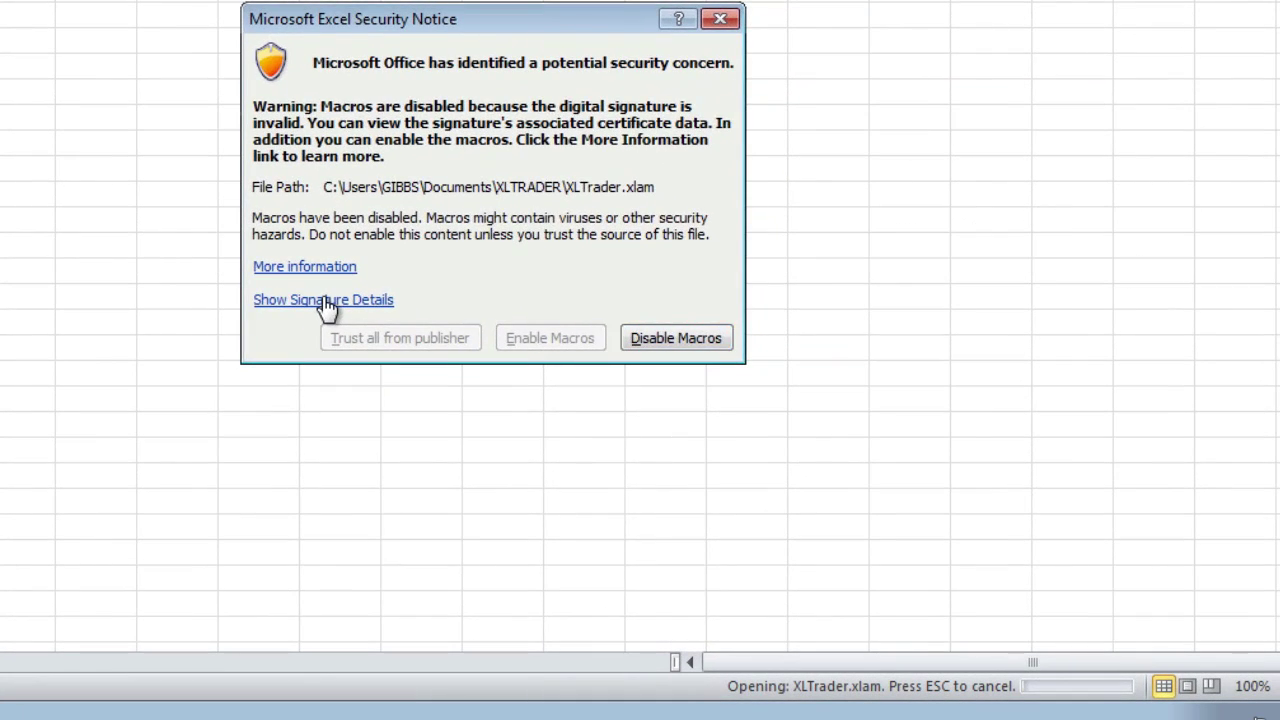
Step: View the XLTrader Add-ins certificate from the macro security notice's signature details and start installing it
left_click(343, 337)
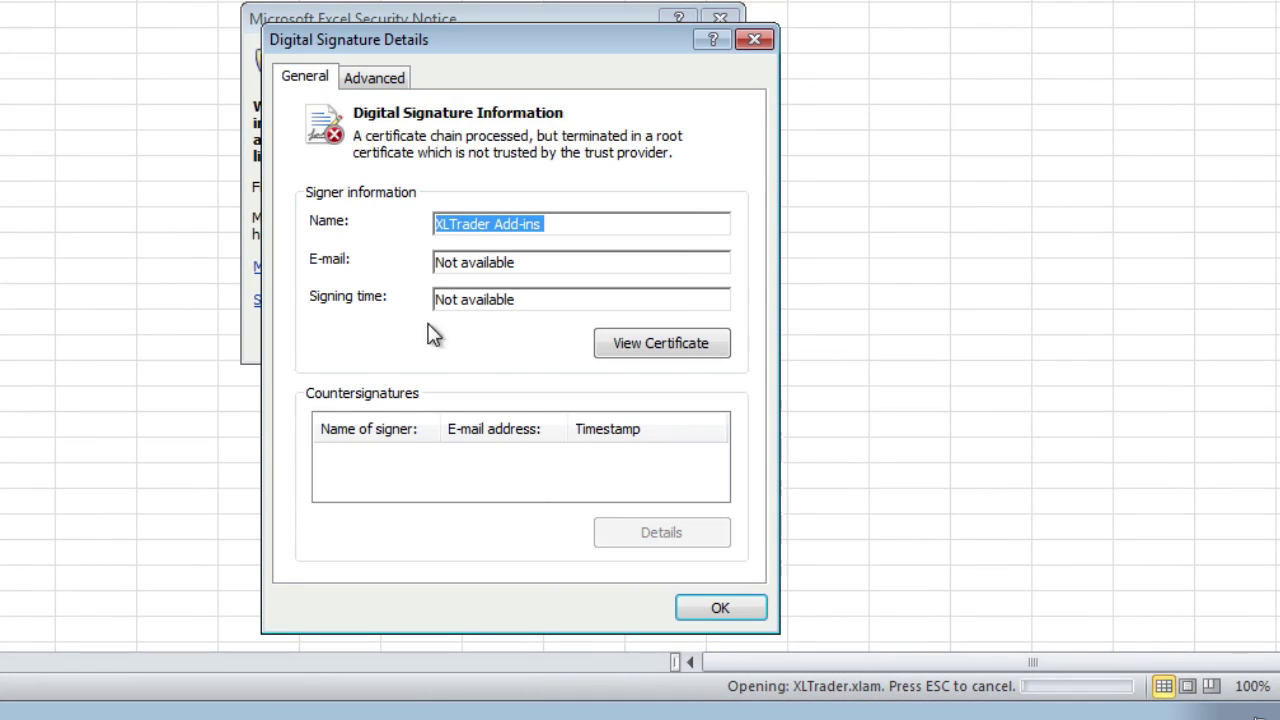
left_click(660, 346)
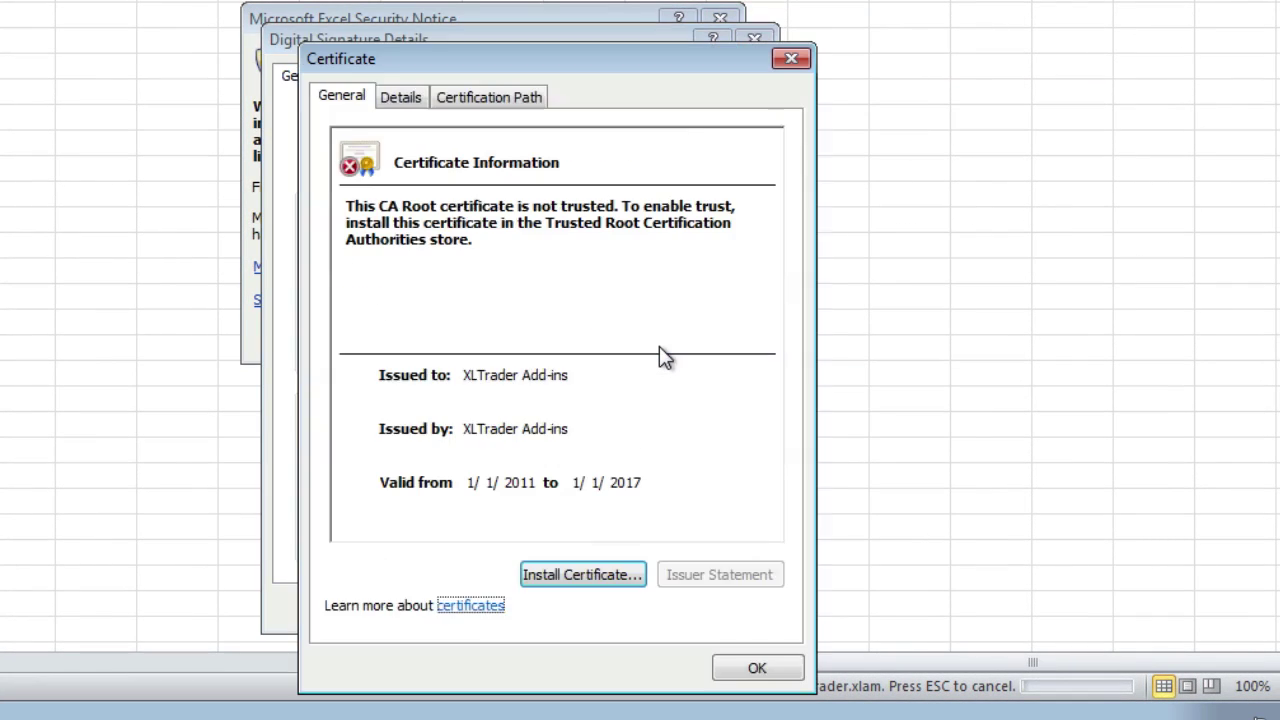
left_click(597, 577)
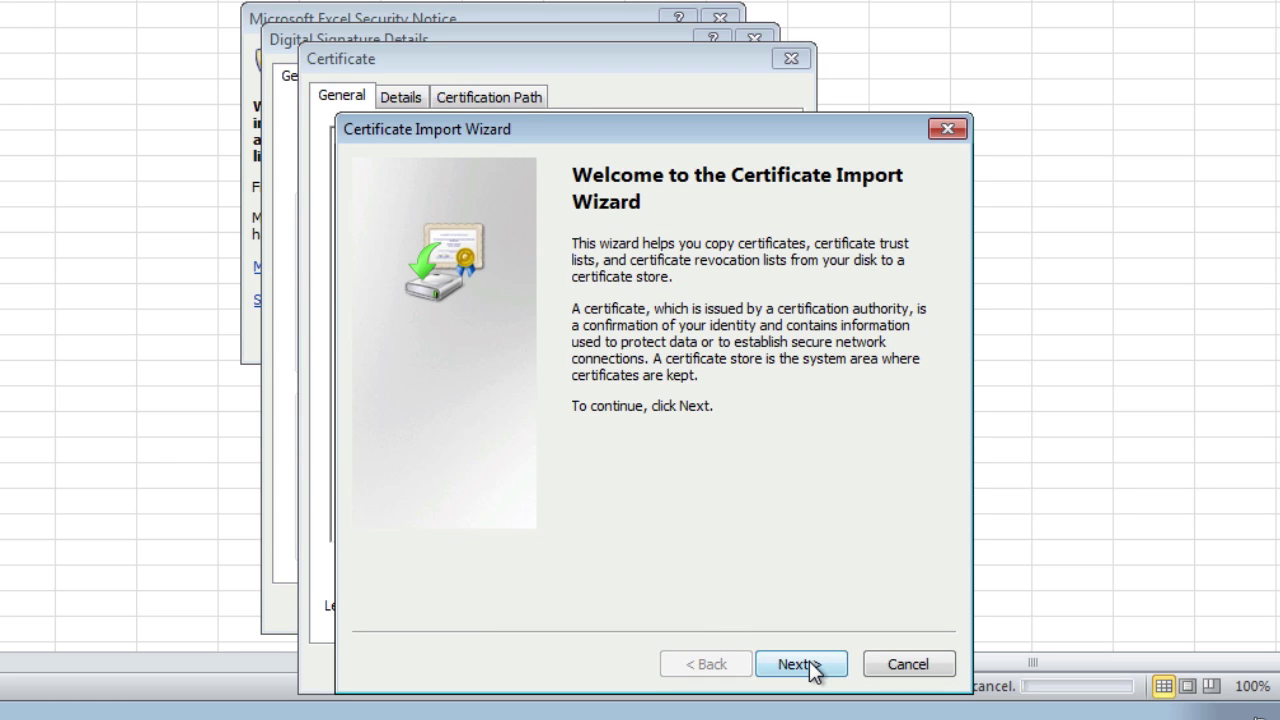
left_click(809, 664)
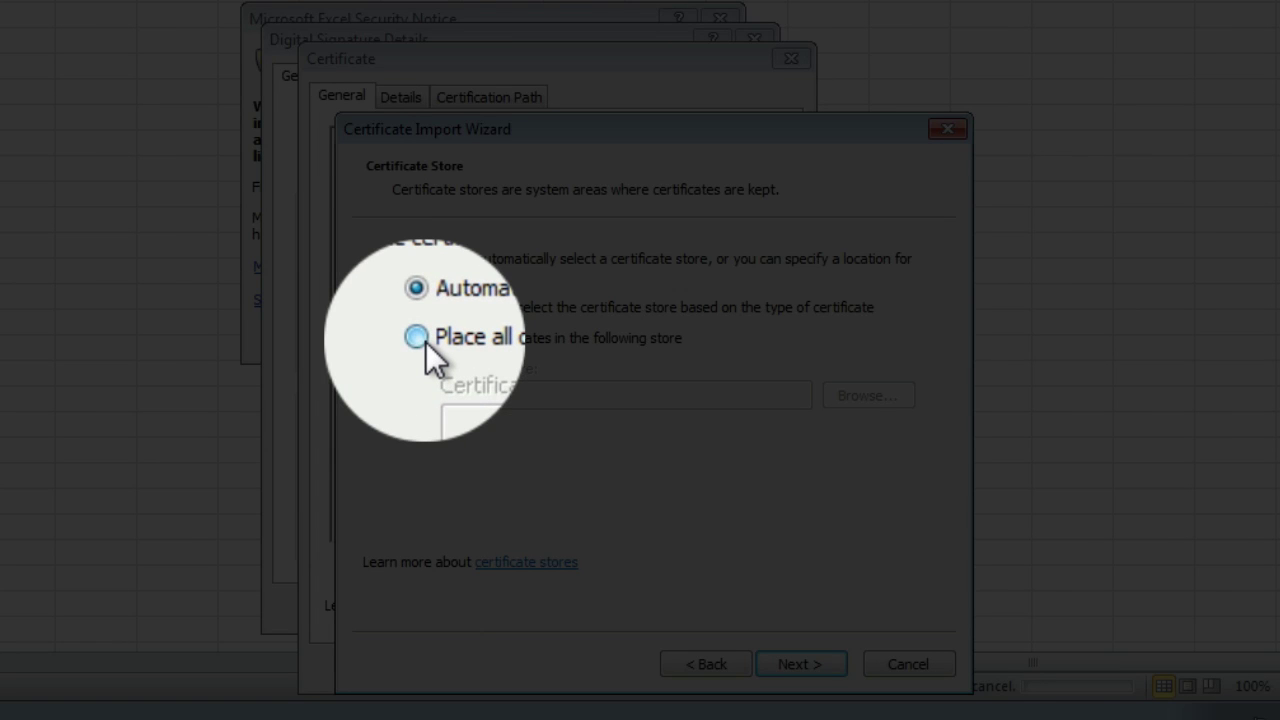
Step: Choose to place all certificates in the Trusted Root Certification Authorities store
left_click(420, 338)
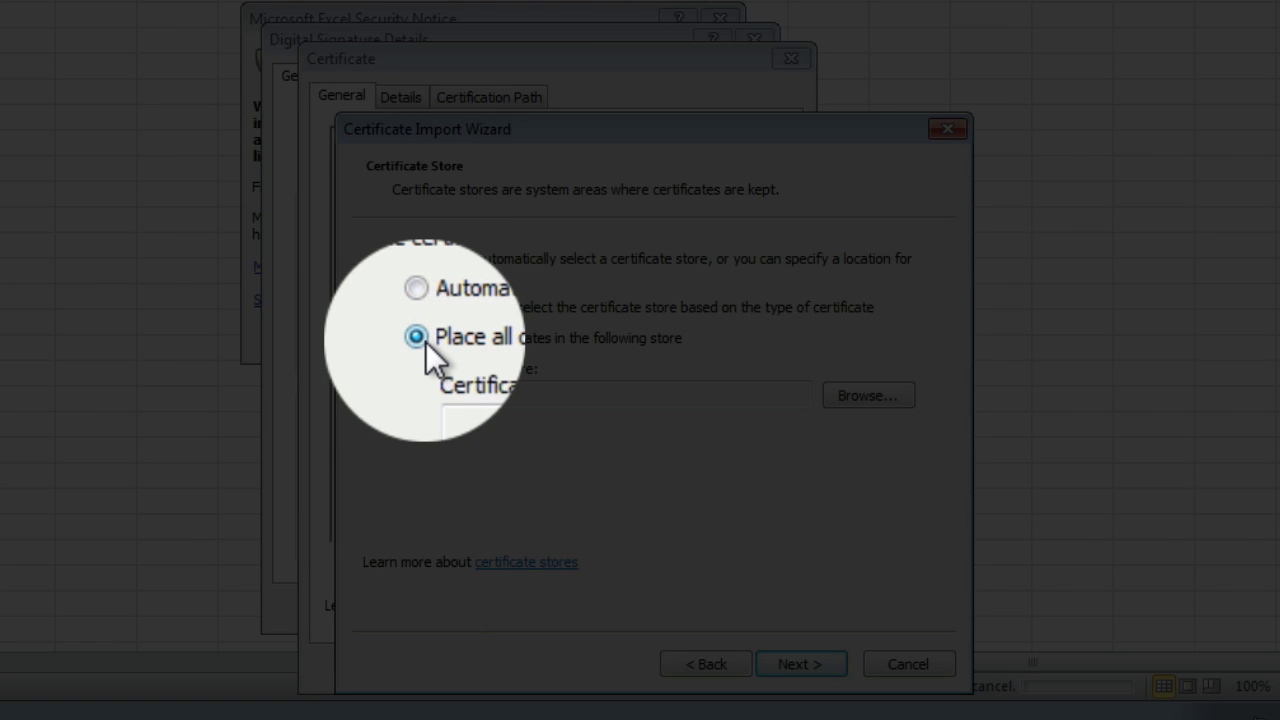
left_click(860, 390)
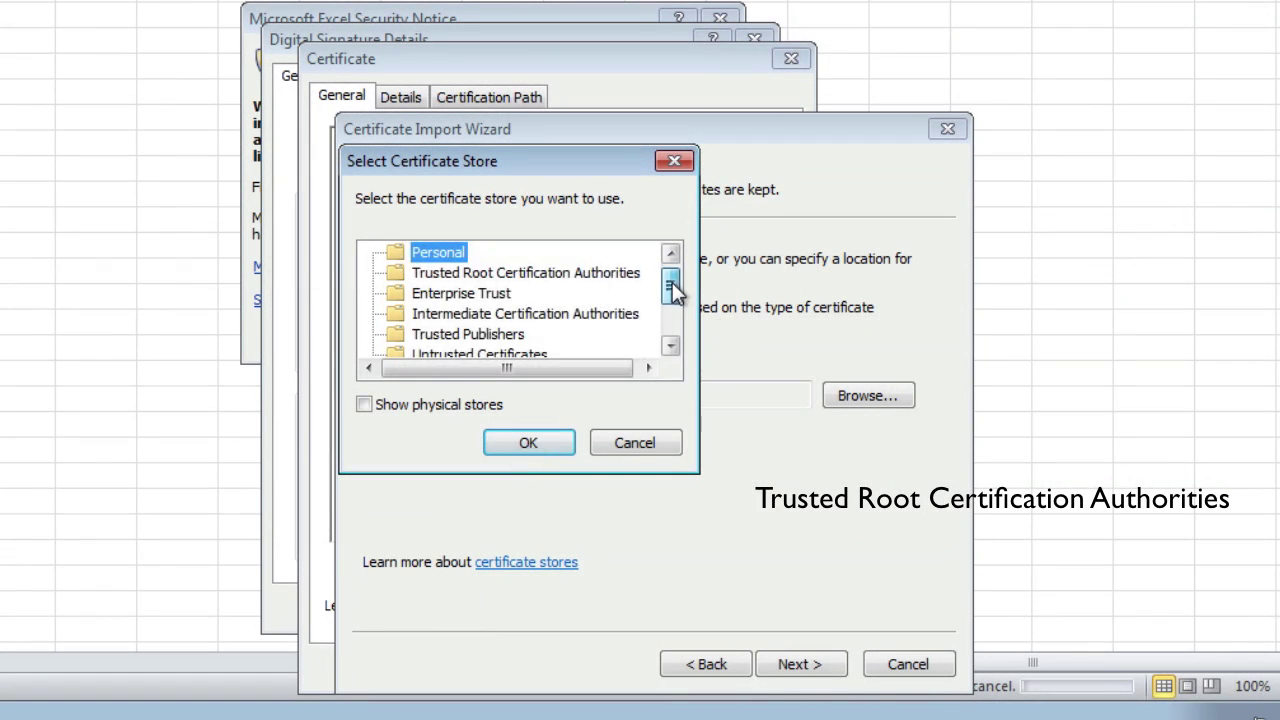
left_click_drag(672, 287, 677, 306)
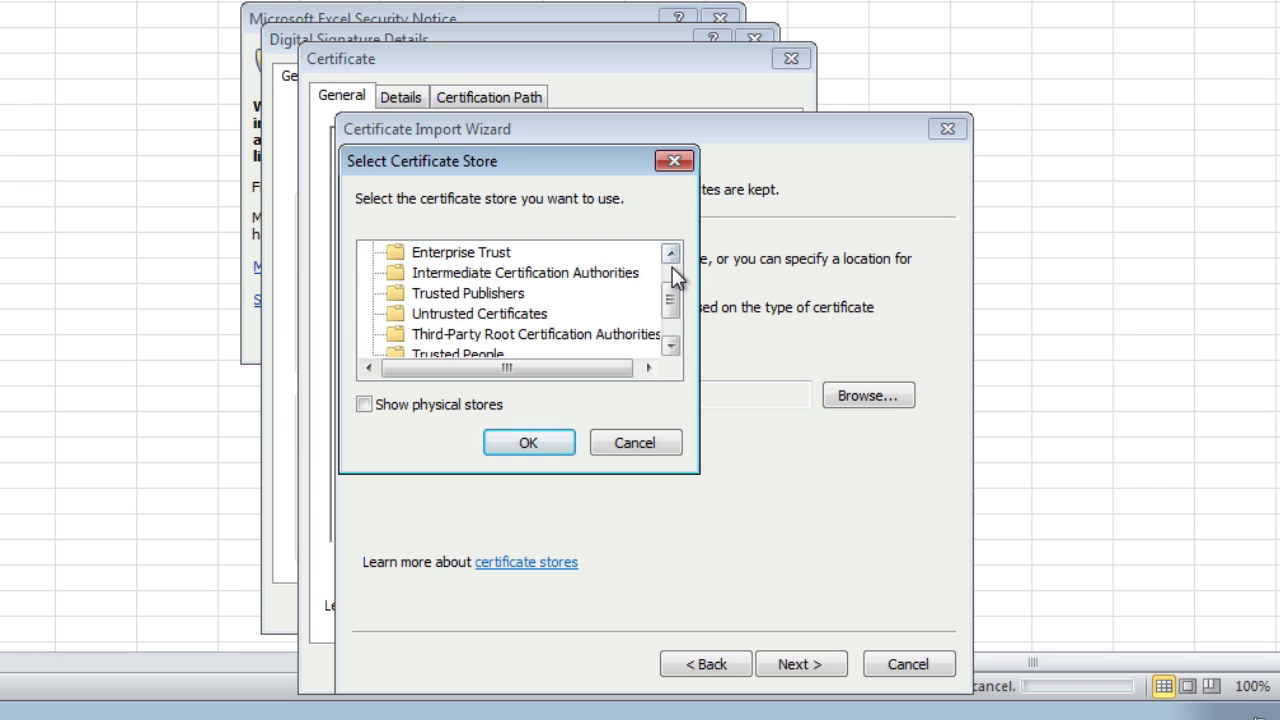
left_click(672, 264)
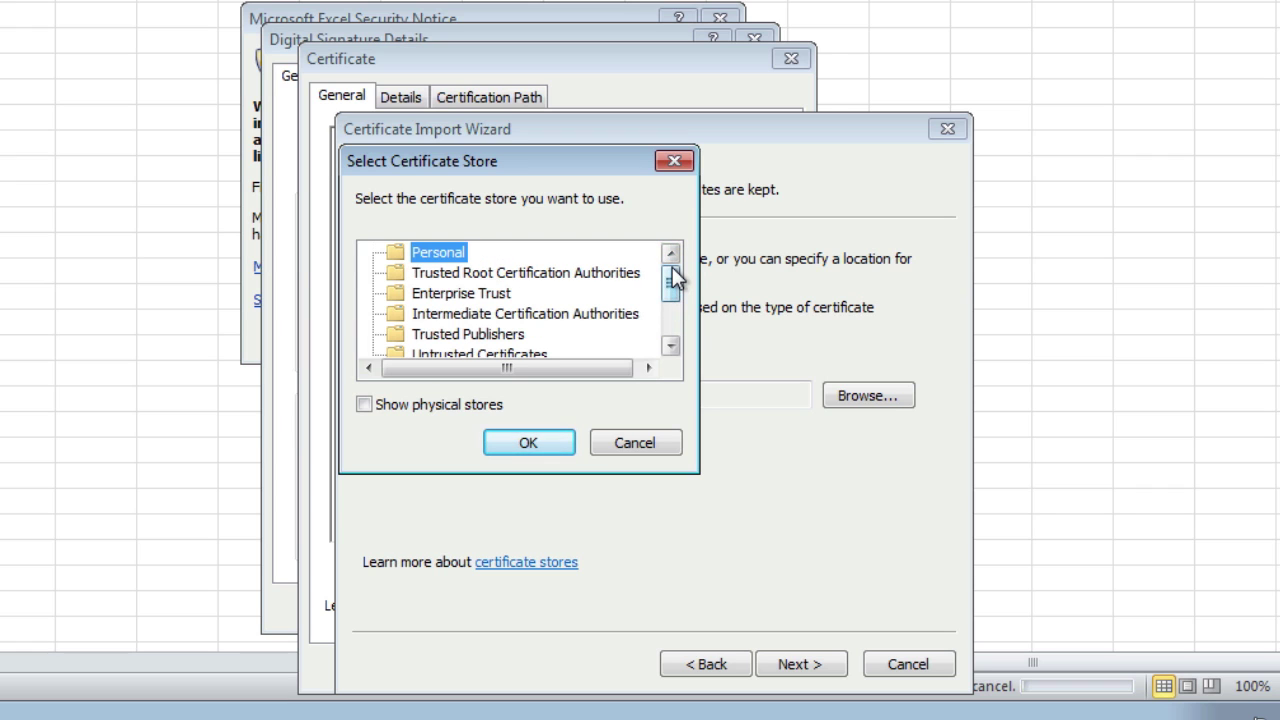
left_click(595, 273)
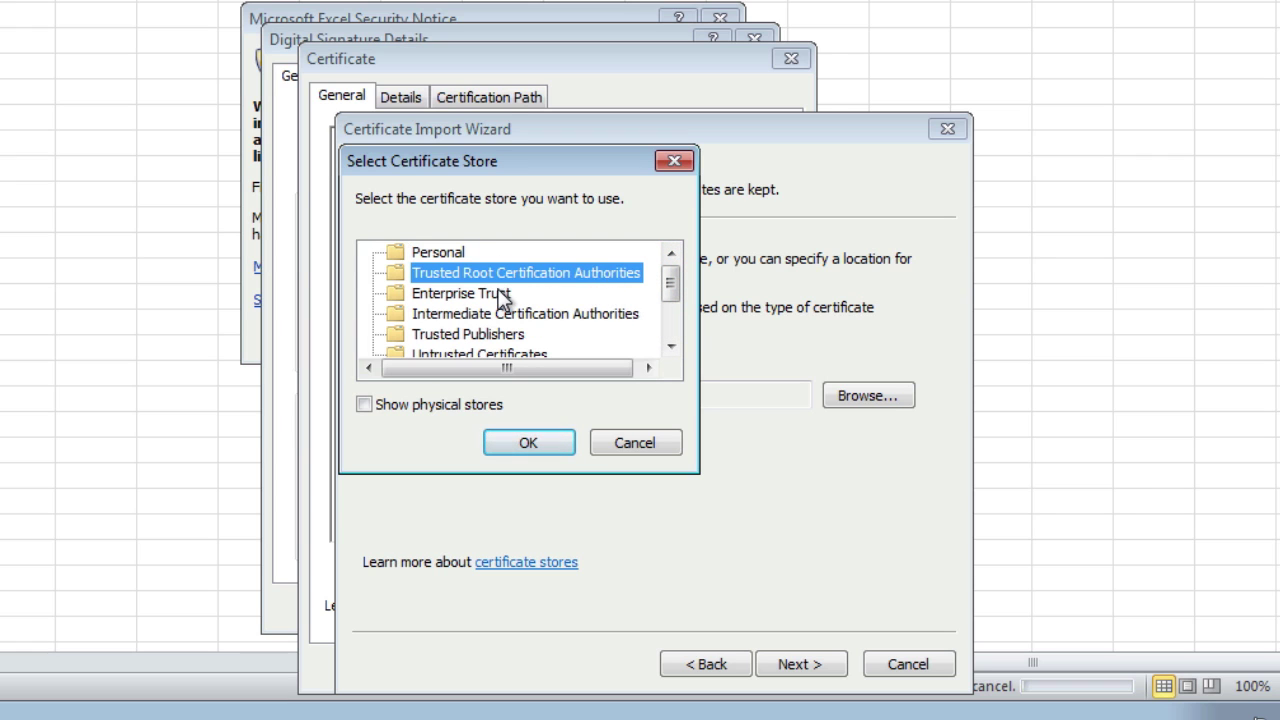
left_click(528, 446)
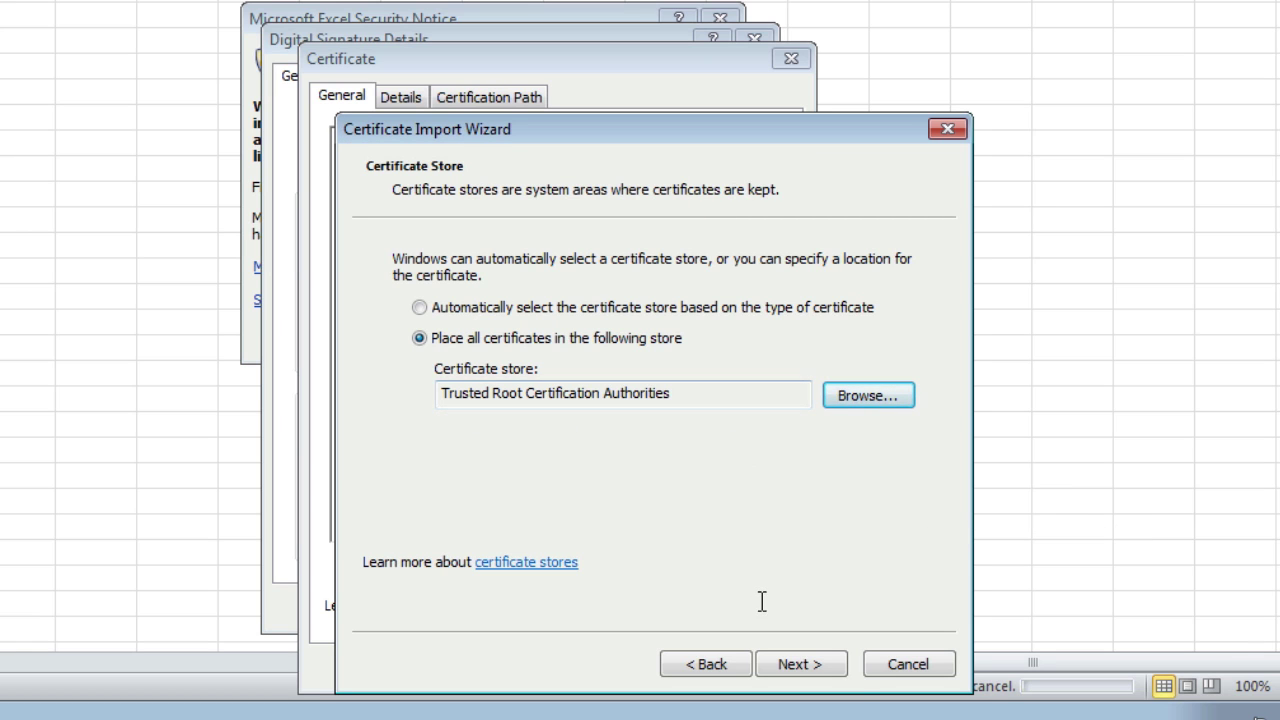
left_click(800, 664)
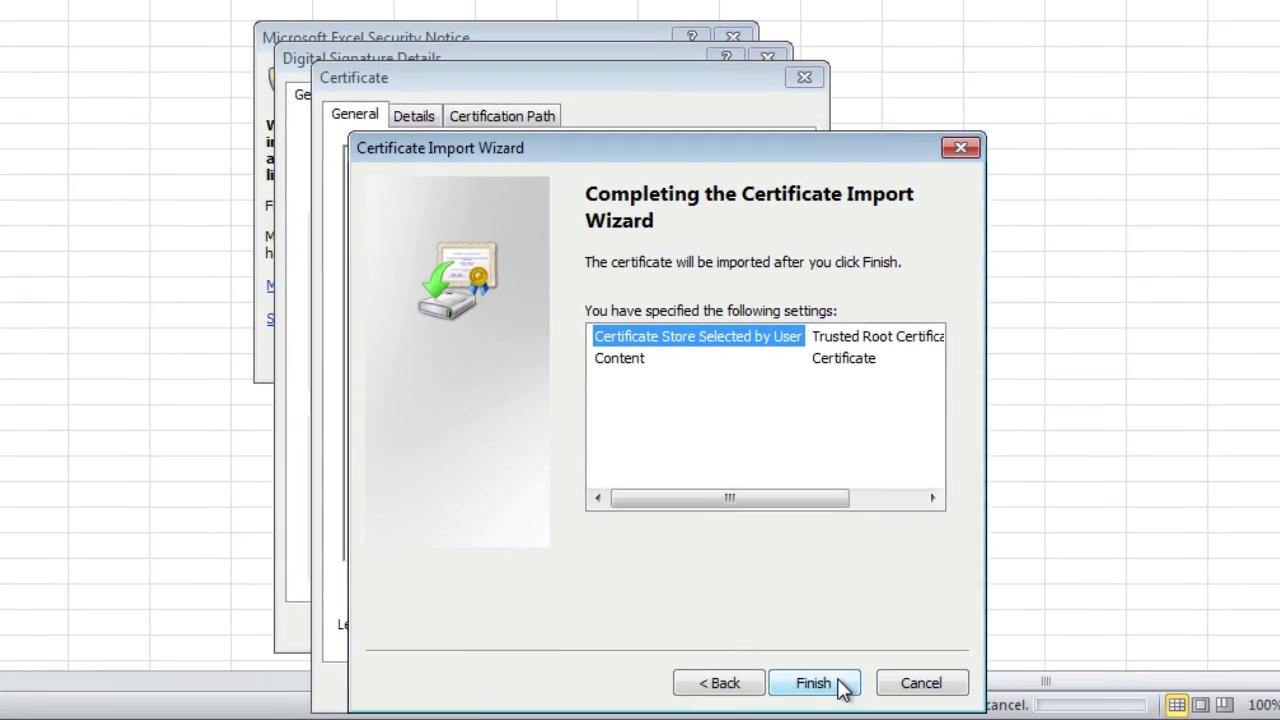
Step: Finish the certificate import, accept installing the XLTrader Add-ins root certificate, and close the certificate and signature details
left_click(828, 665)
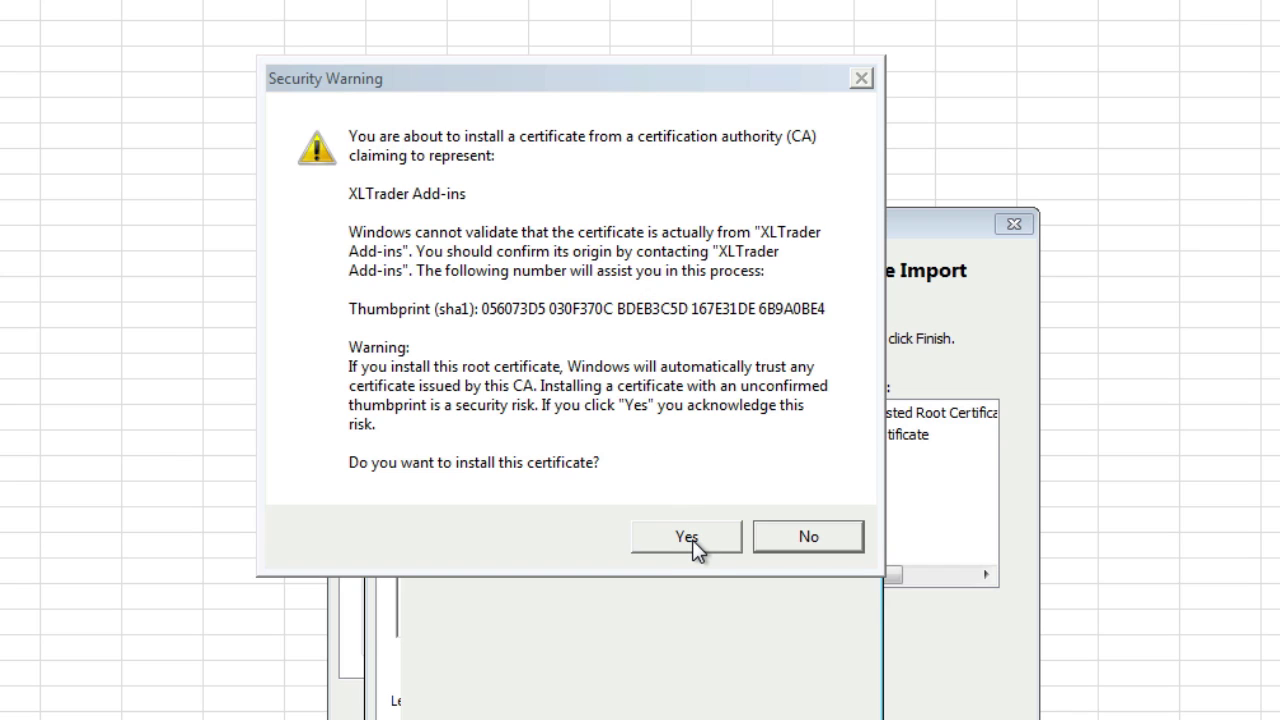
left_click(687, 537)
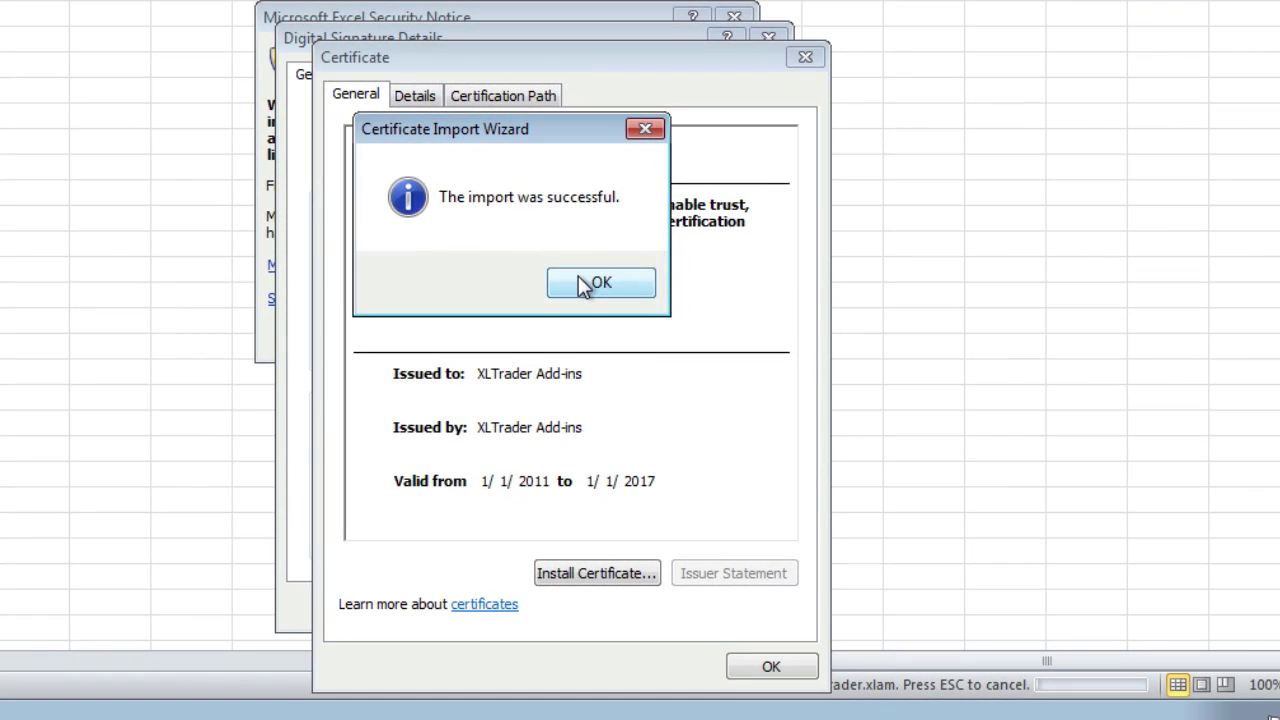
left_click(592, 302)
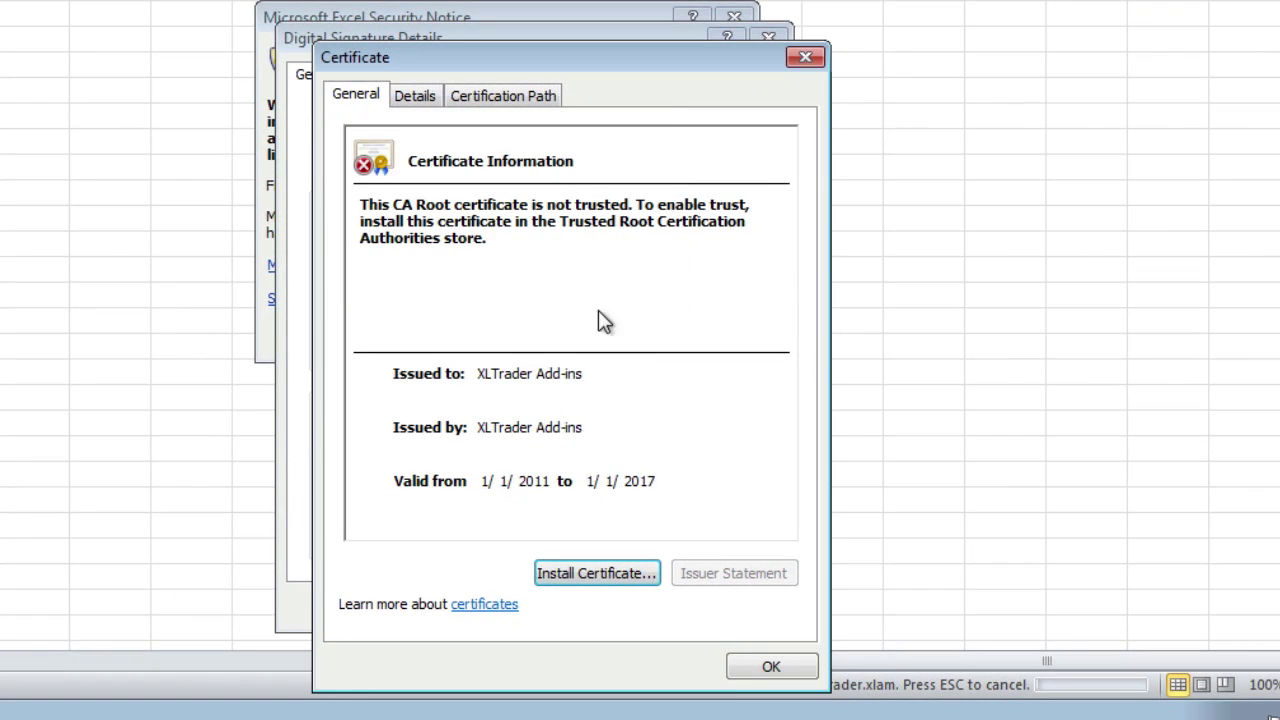
left_click(740, 668)
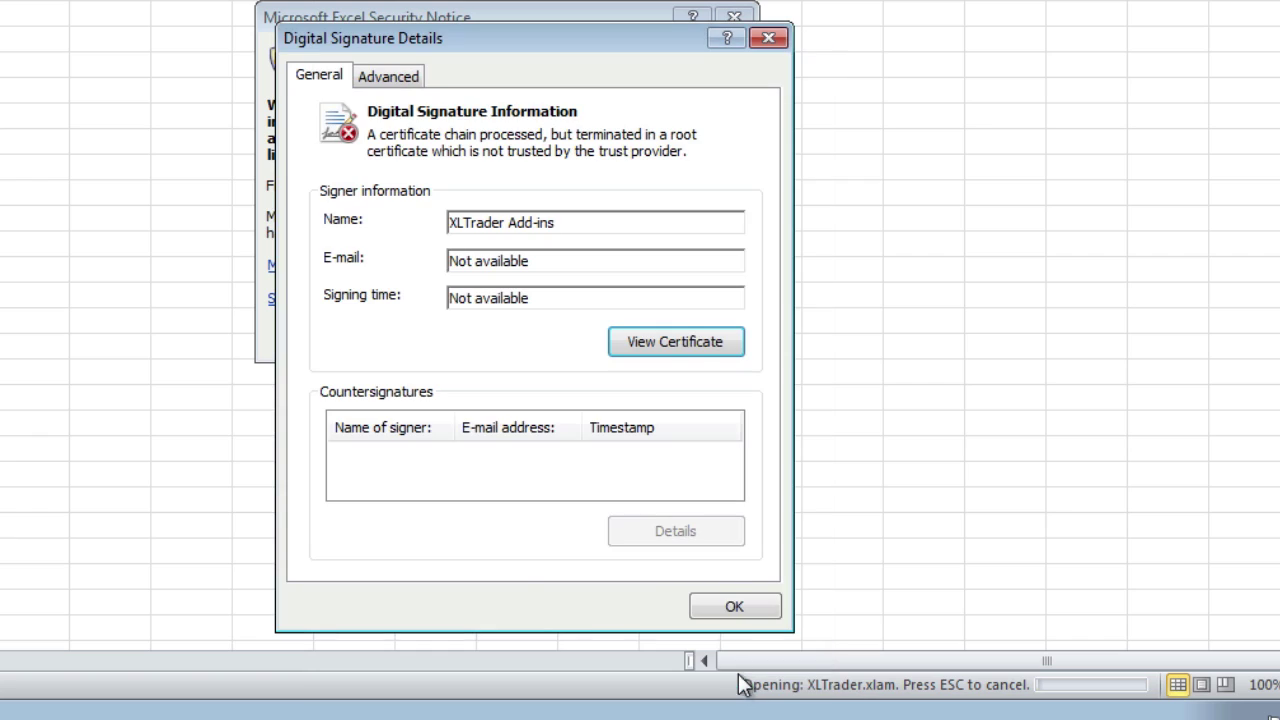
left_click(724, 617)
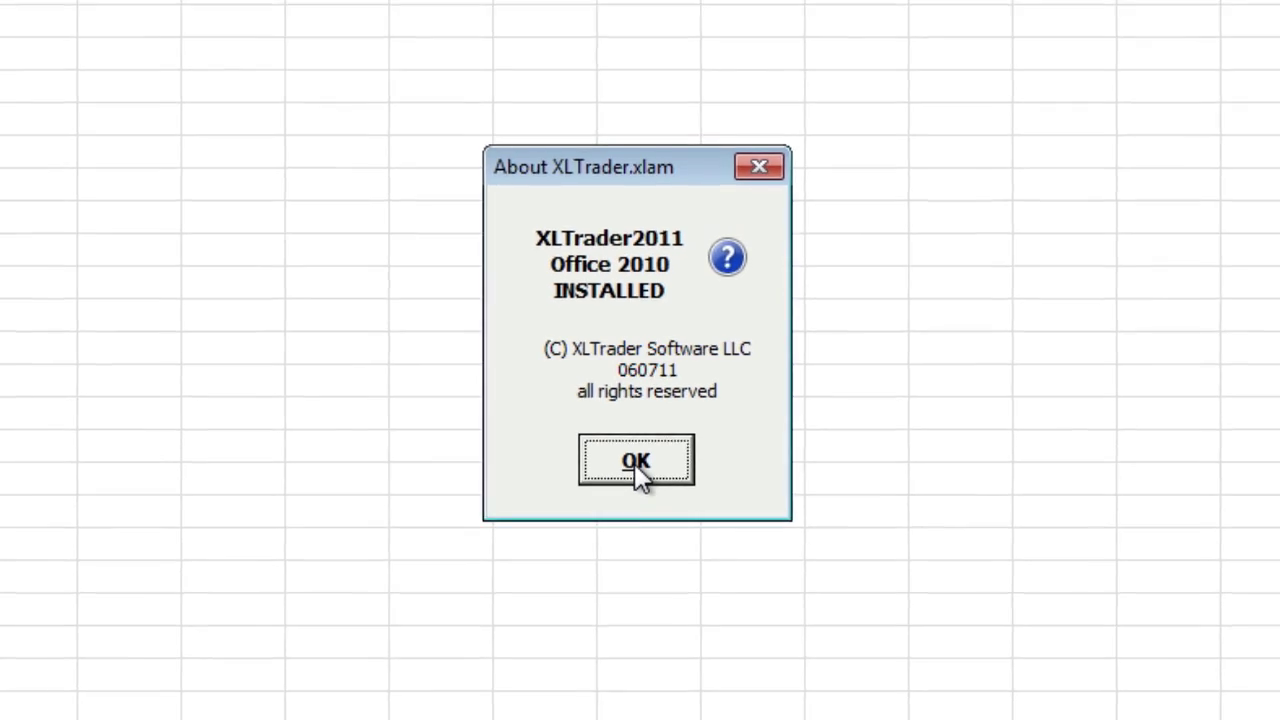
Step: Close the XLTrader installation notice and display the XLTrader add-in commands
left_click(636, 468)
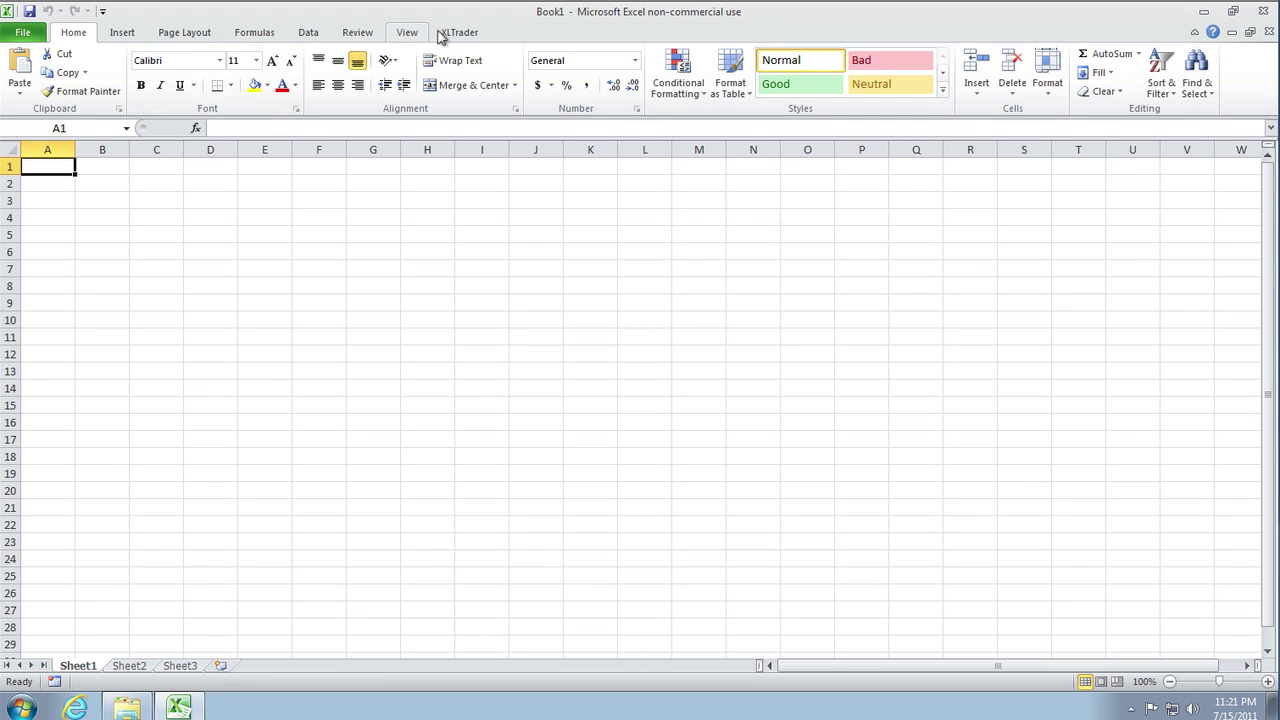
left_click(449, 33)
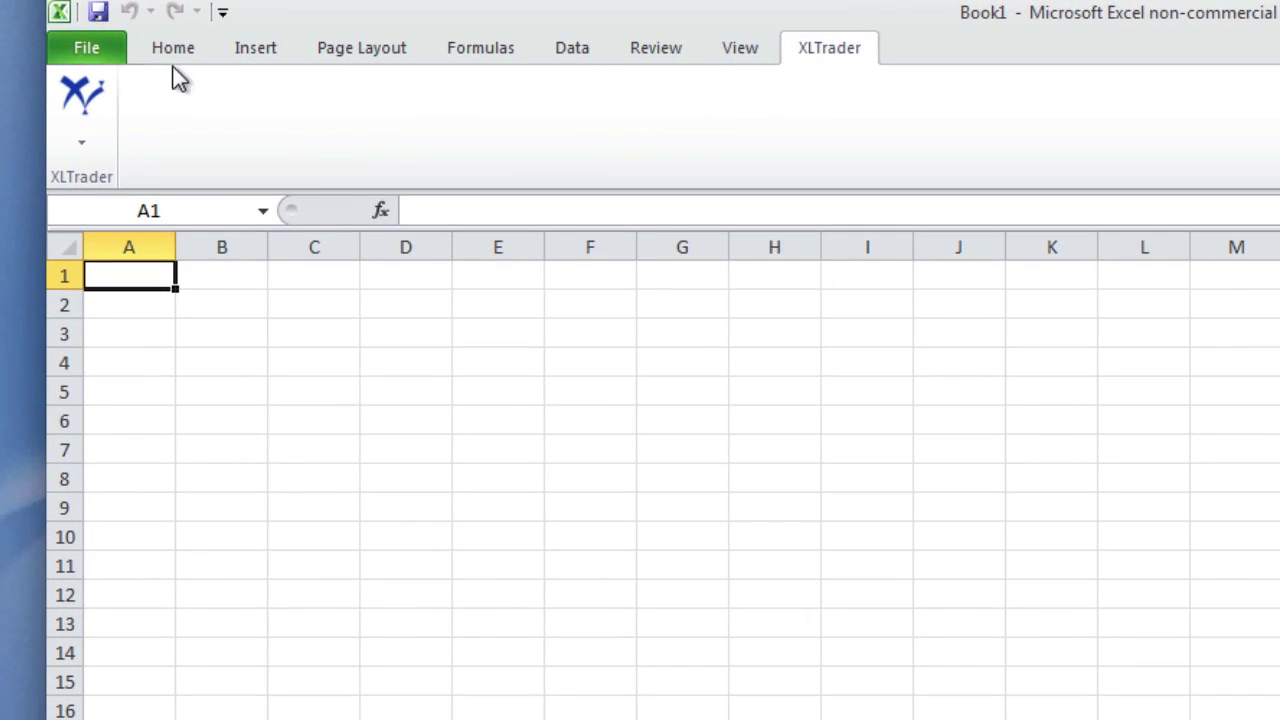
Step: Add the XLTRADER folder in Documents as a trusted location in the Trust Center and confirm the Excel options
left_click(90, 50)
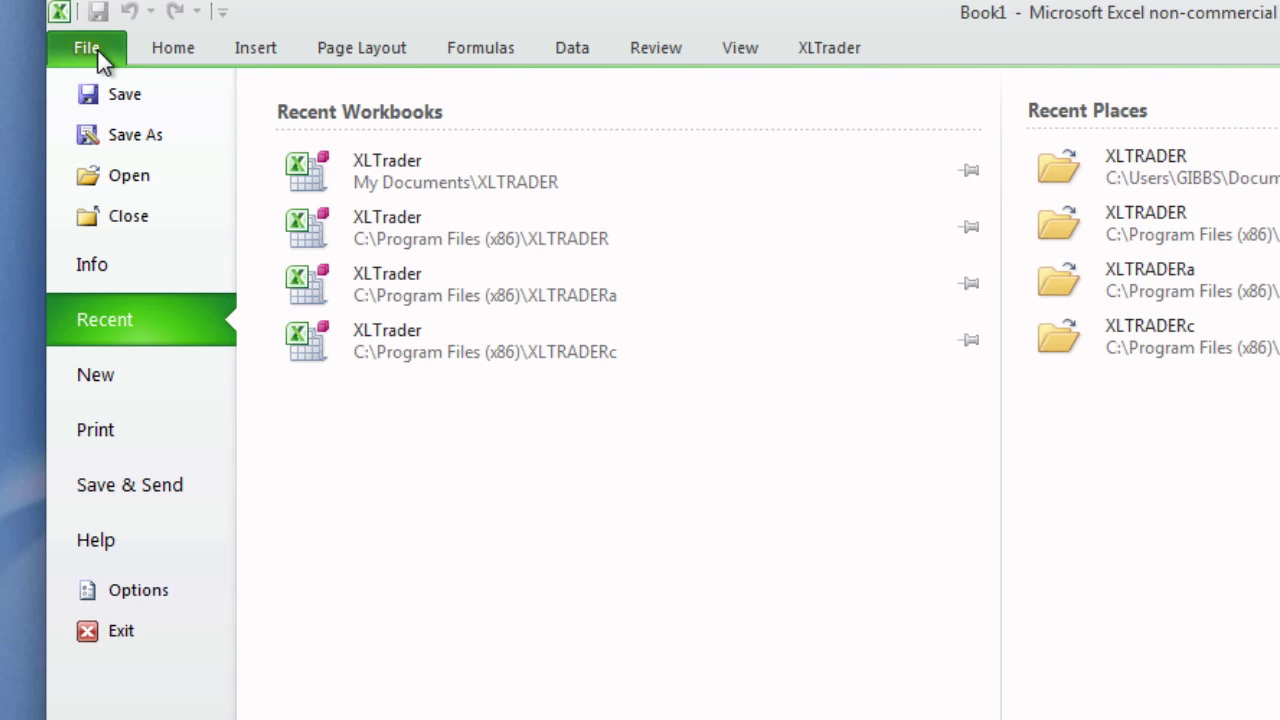
left_click(134, 592)
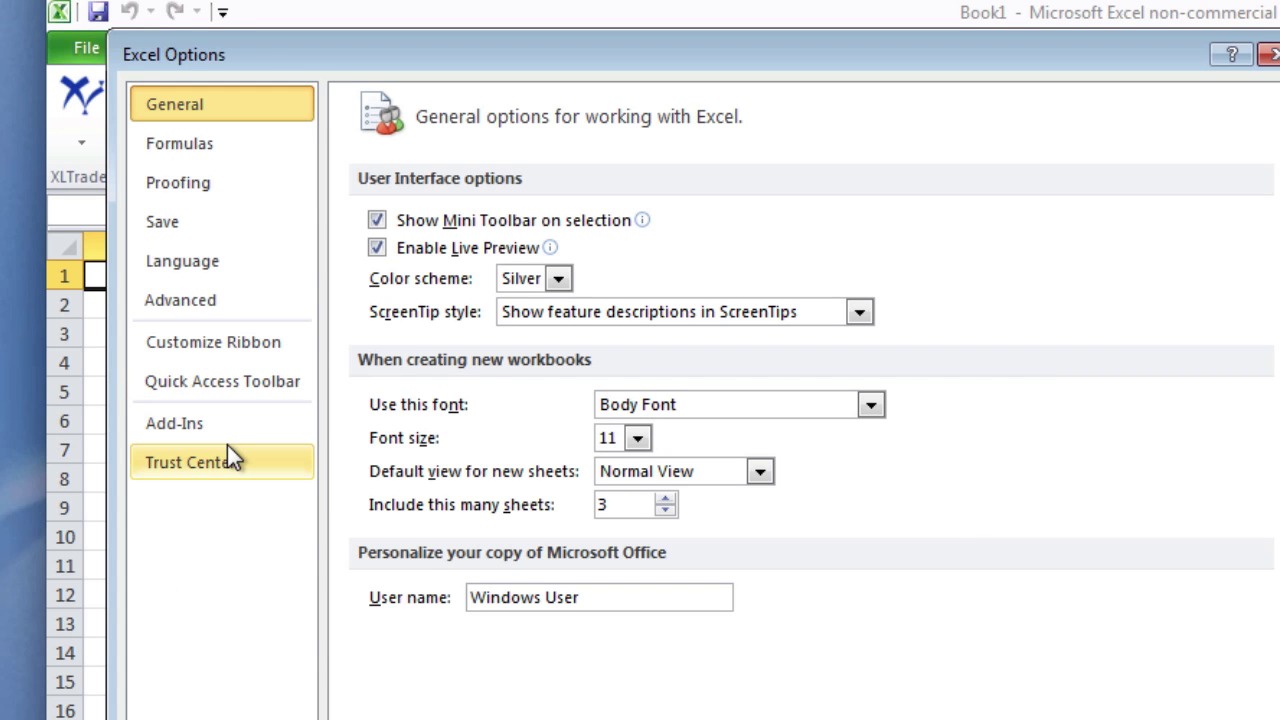
left_click(226, 455)
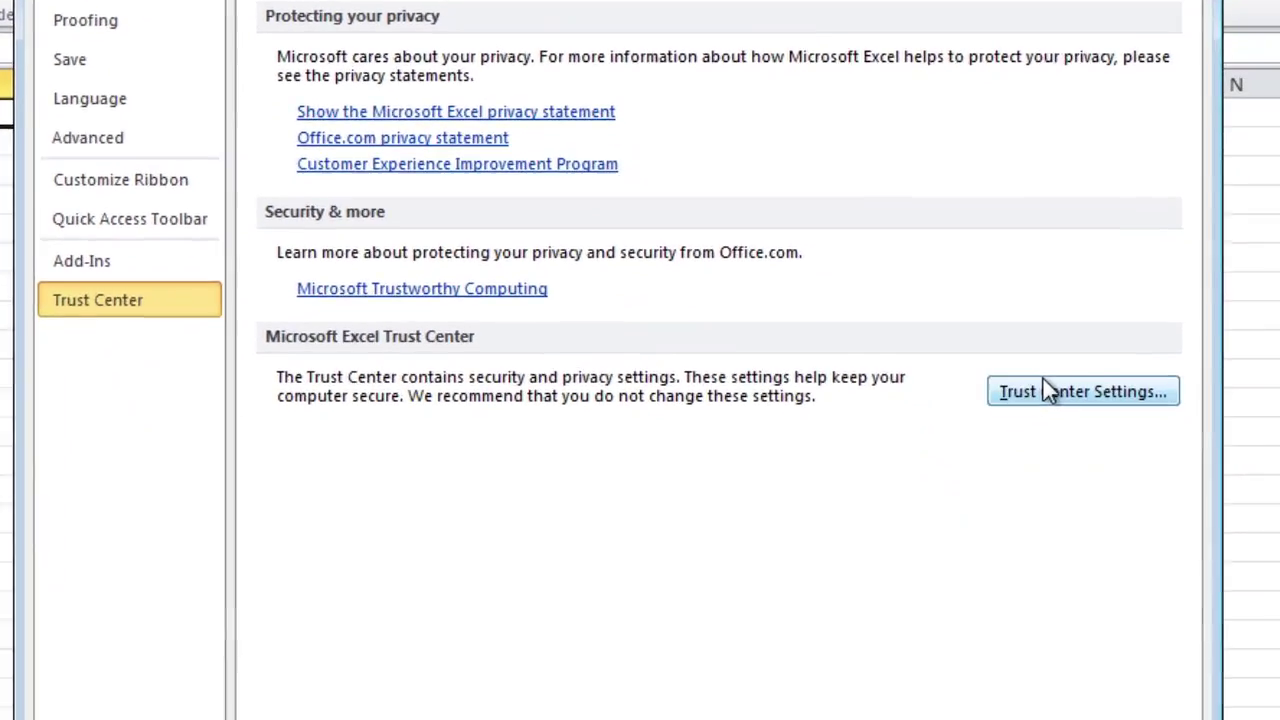
left_click(1088, 462)
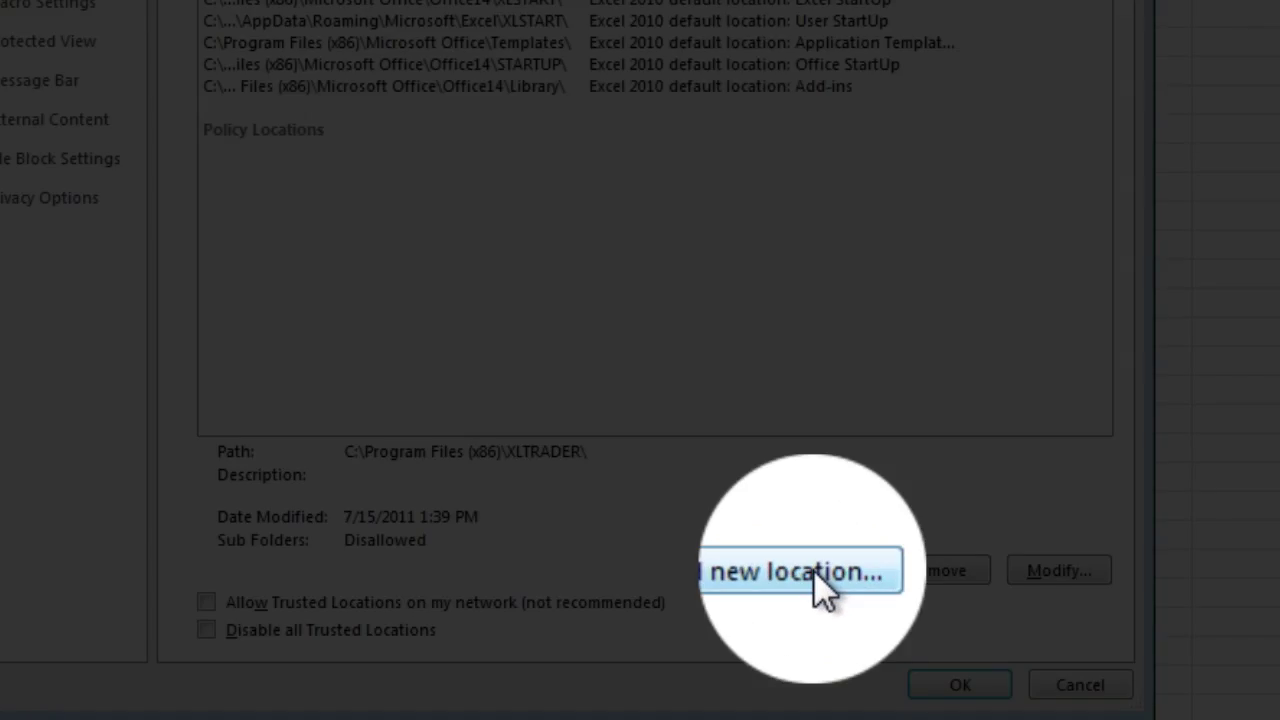
left_click(813, 570)
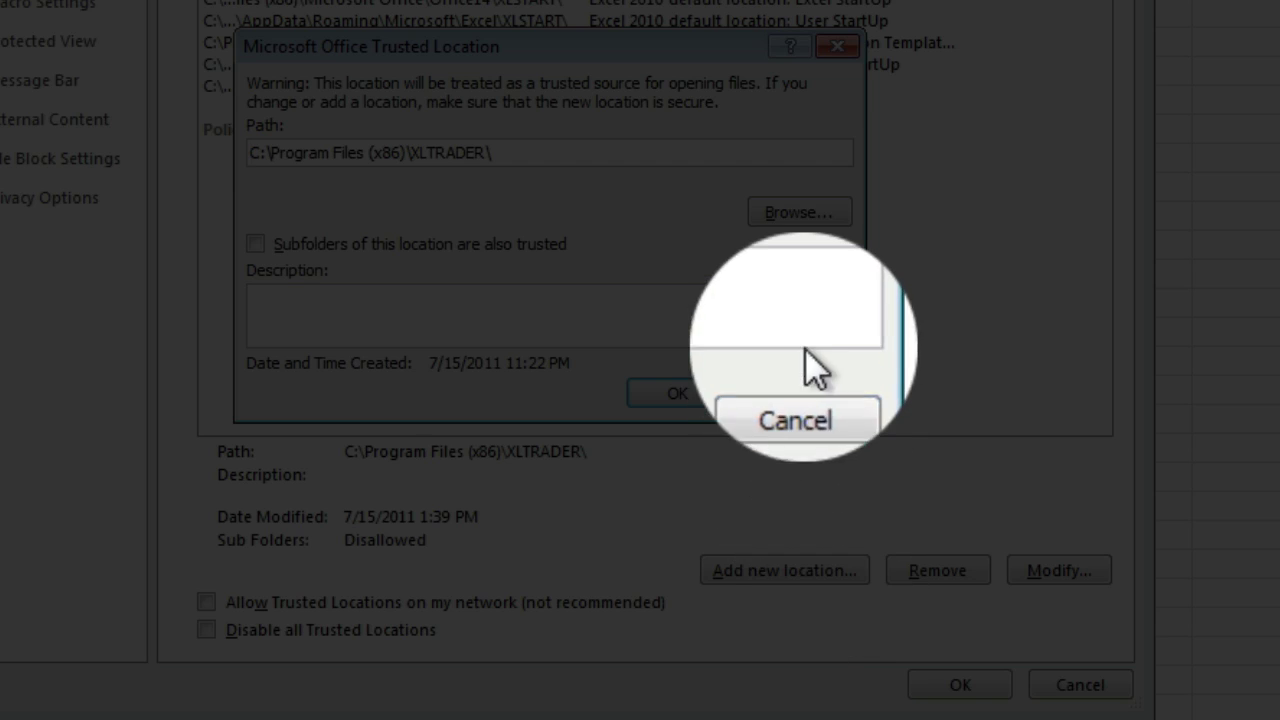
left_click(800, 212)
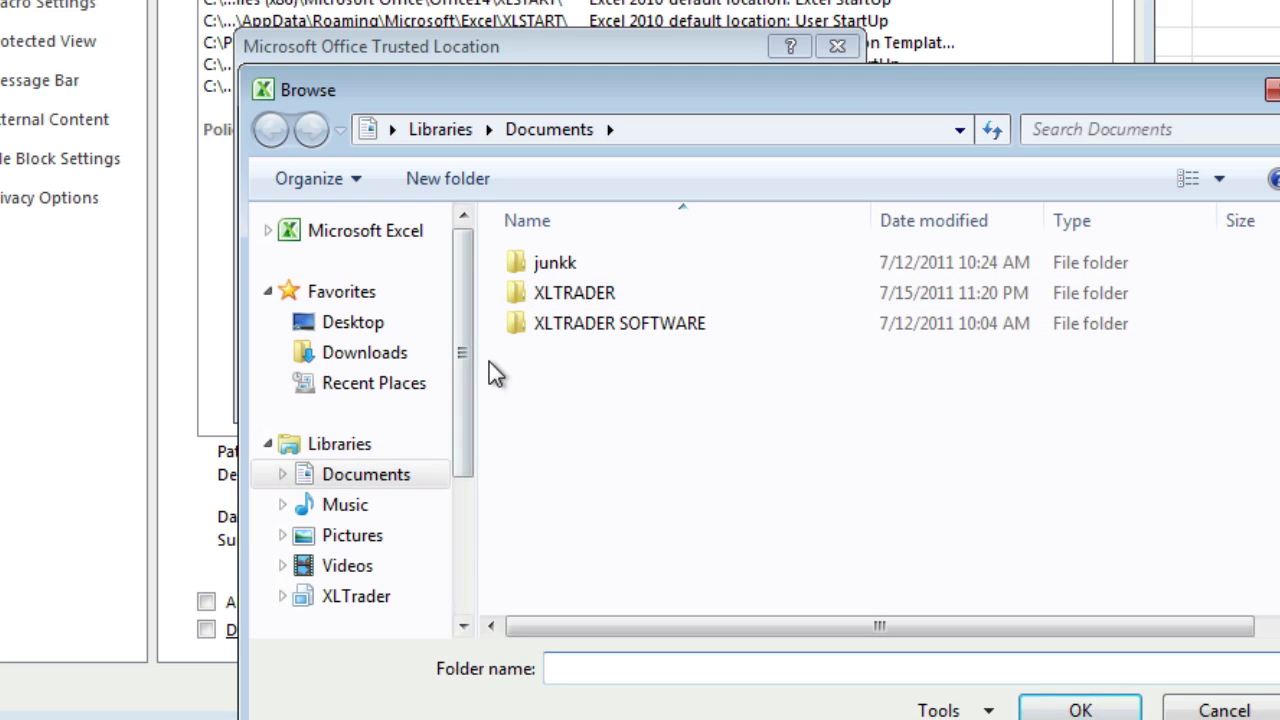
left_click(551, 305)
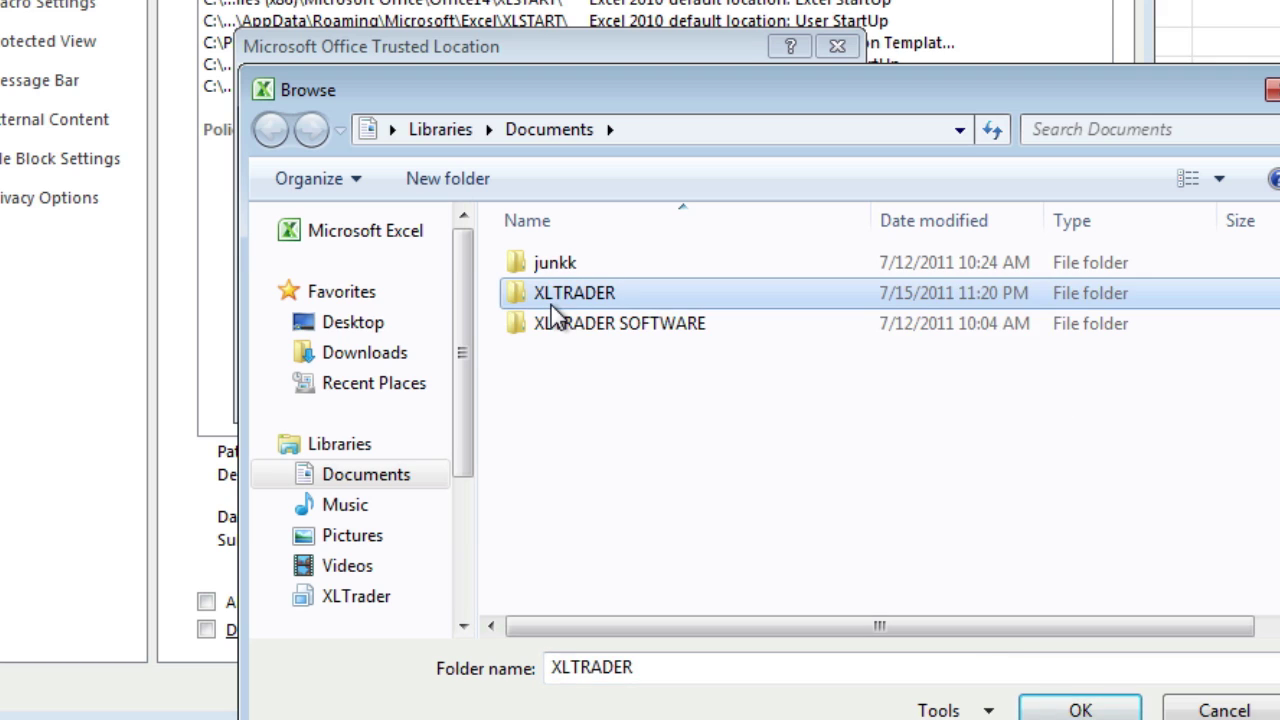
left_click(1066, 710)
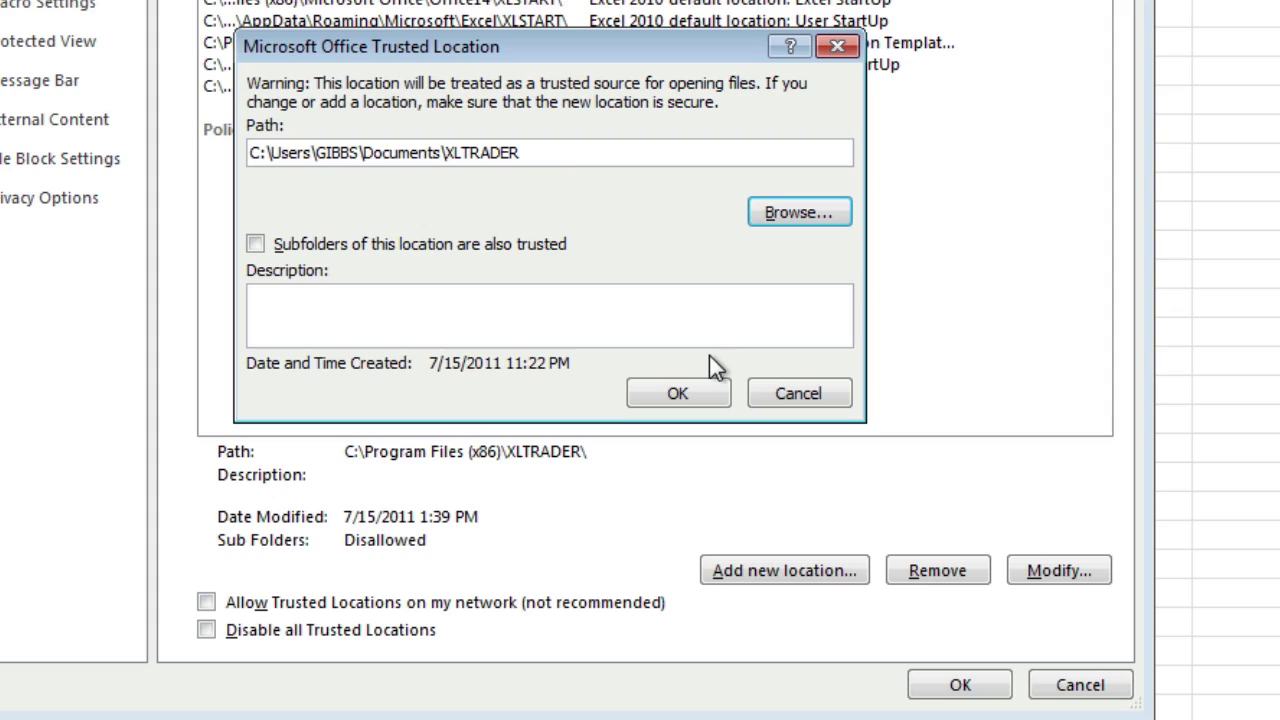
left_click(702, 393)
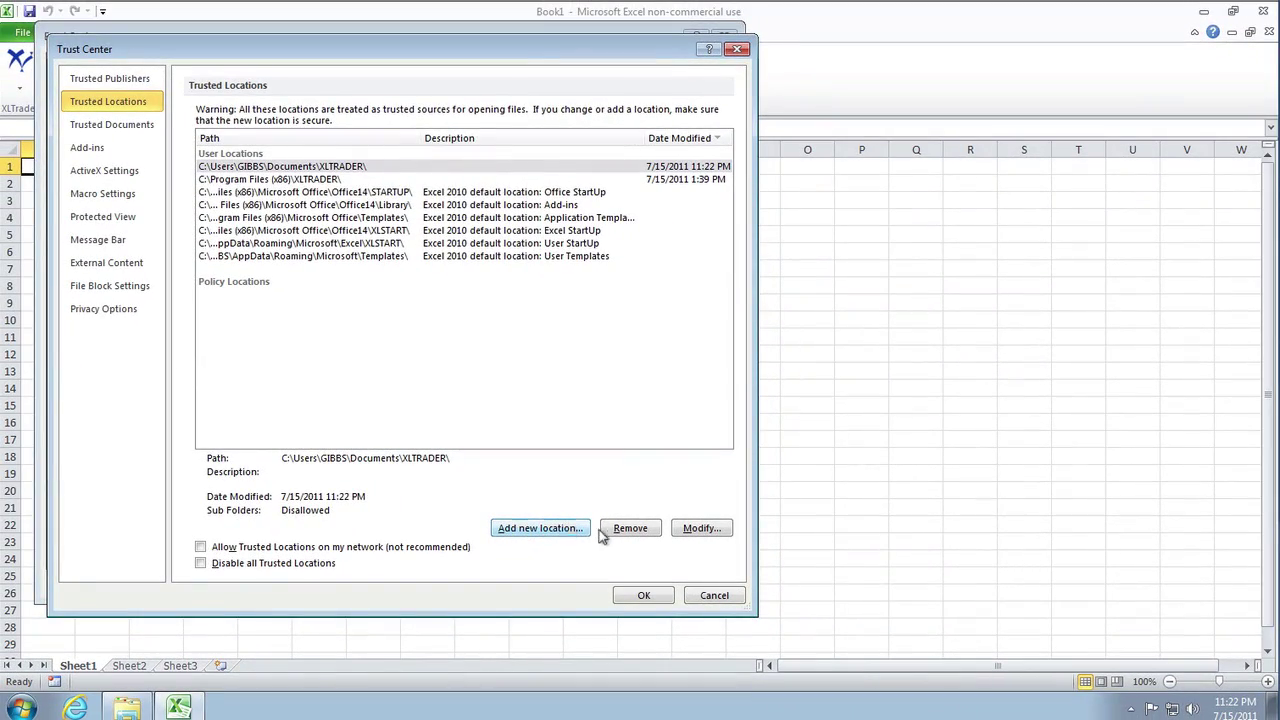
left_click(645, 596)
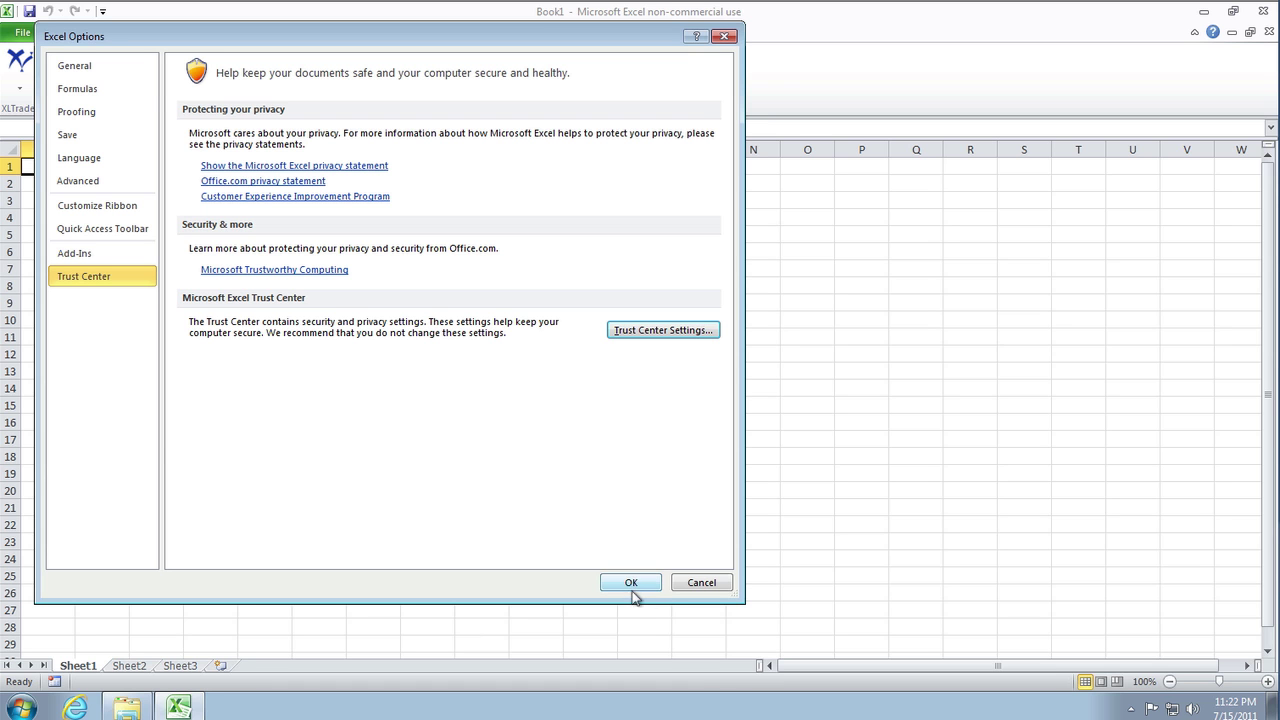
left_click(631, 583)
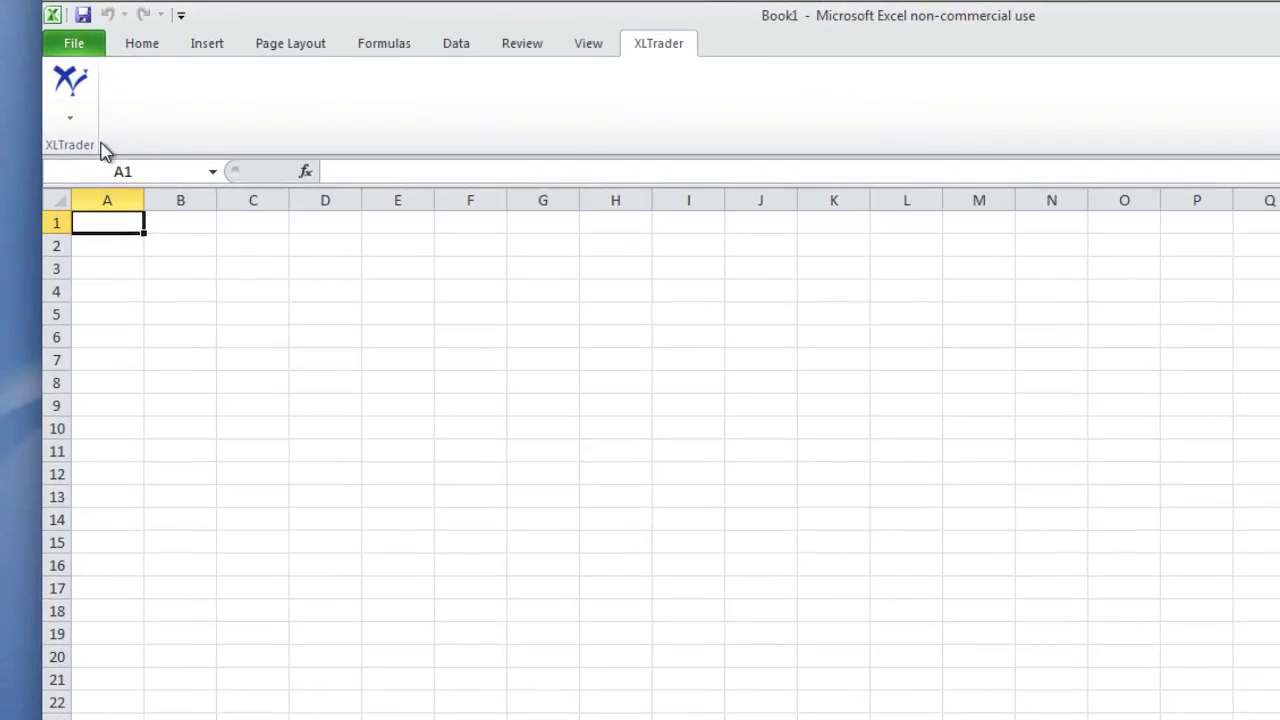
Step: Install the XLIndicators add-in through XLTrader and acknowledge its installation notice
left_click(51, 107)
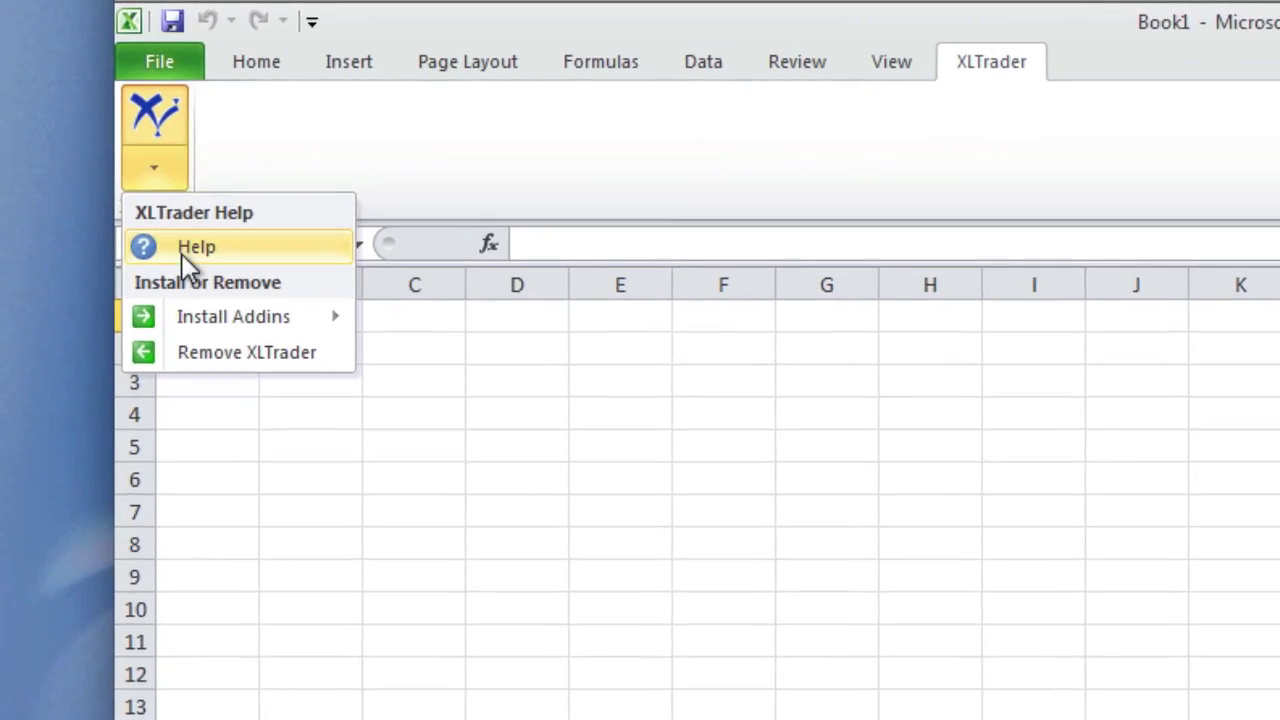
mouse_move(183, 299)
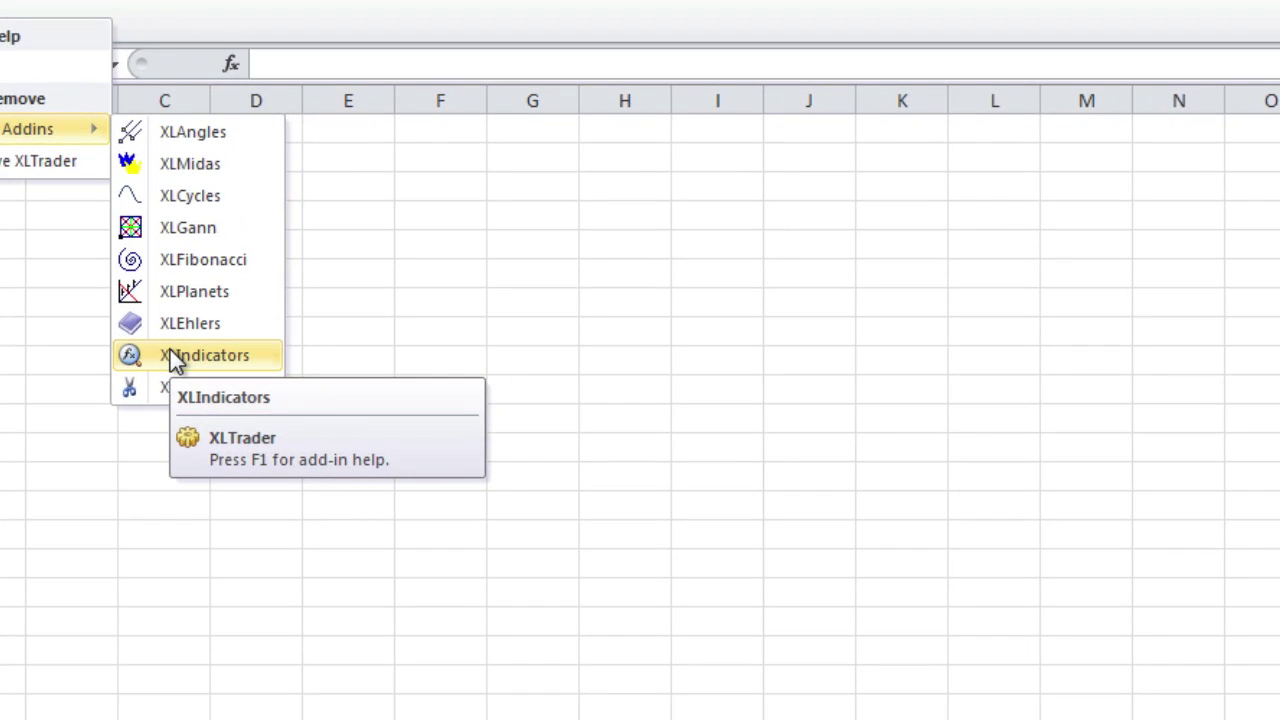
left_click(172, 356)
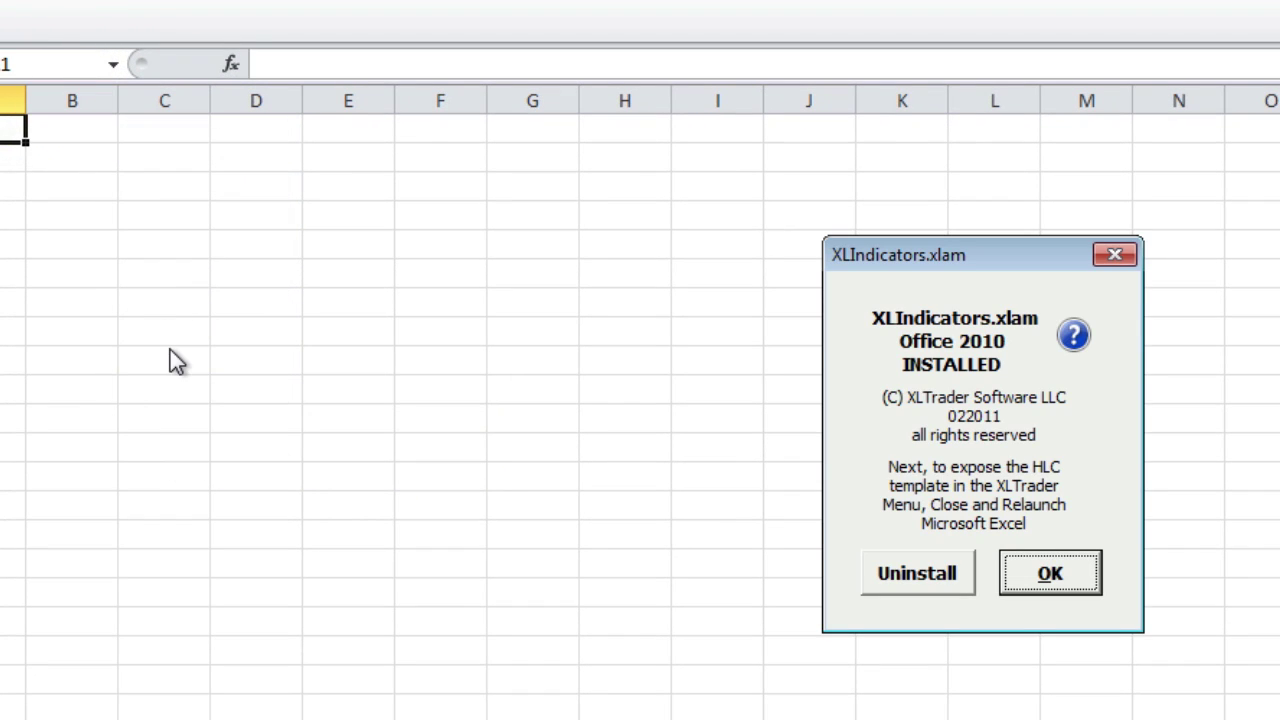
left_click(1049, 573)
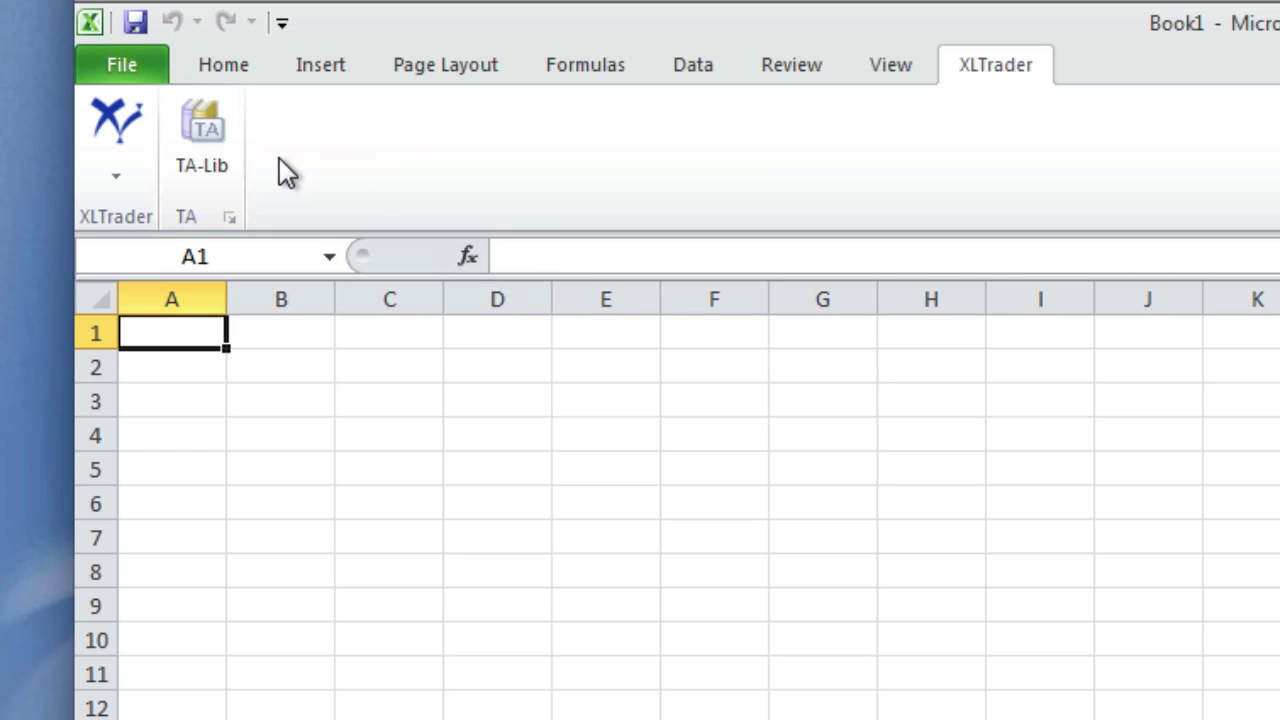
Step: Review XLTrader's installable add-ins, the XLIndicators notice with its uninstall choice, and the Remove XLTrader option
left_click(132, 178)
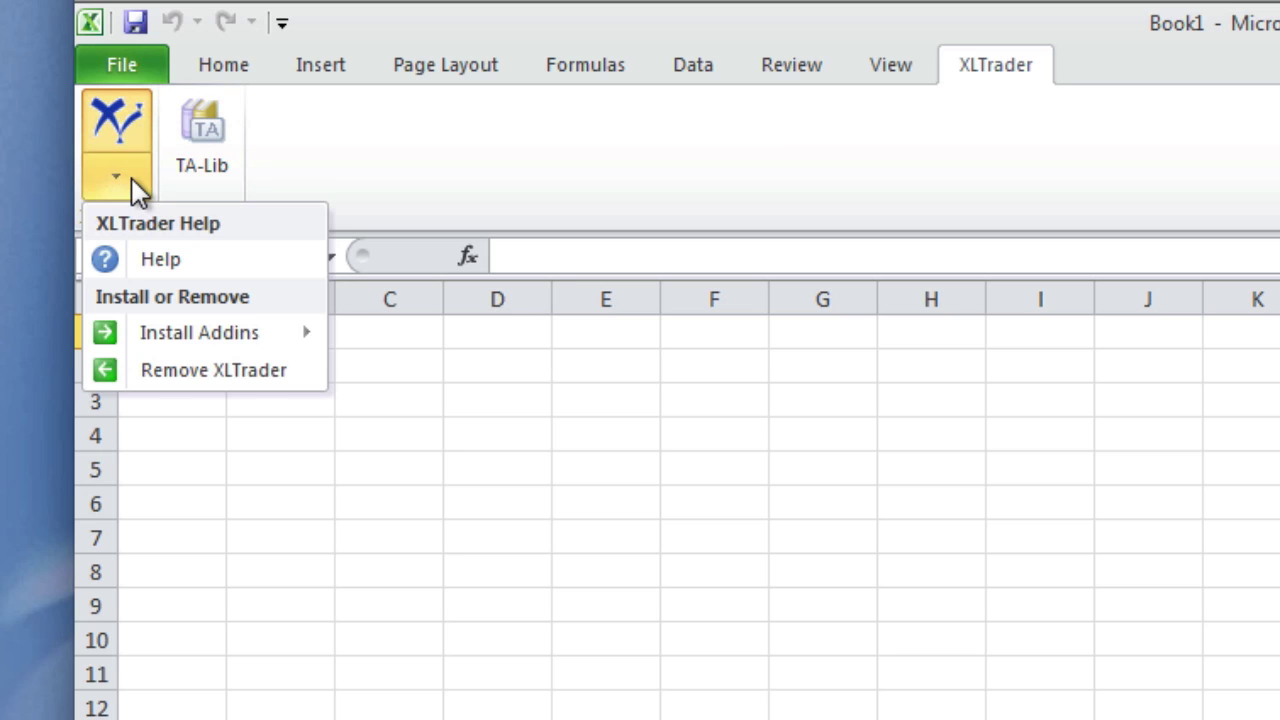
mouse_move(150, 345)
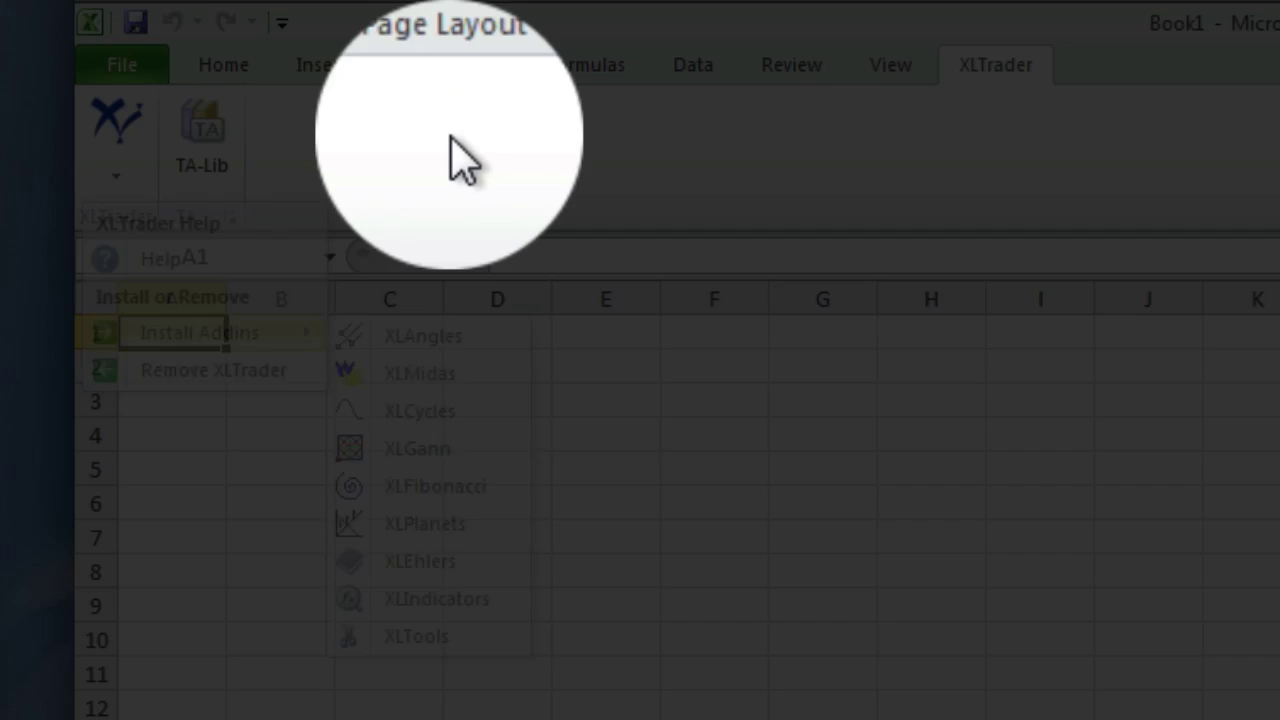
left_click(450, 152)
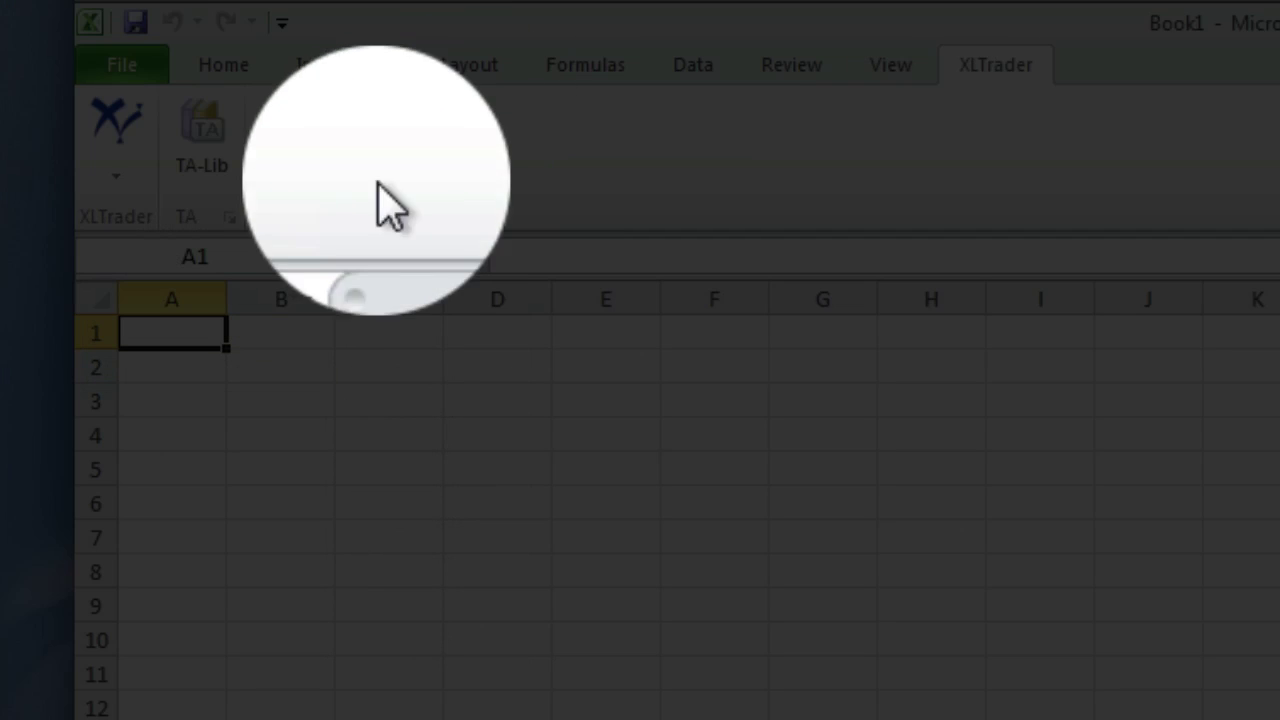
left_click(250, 243)
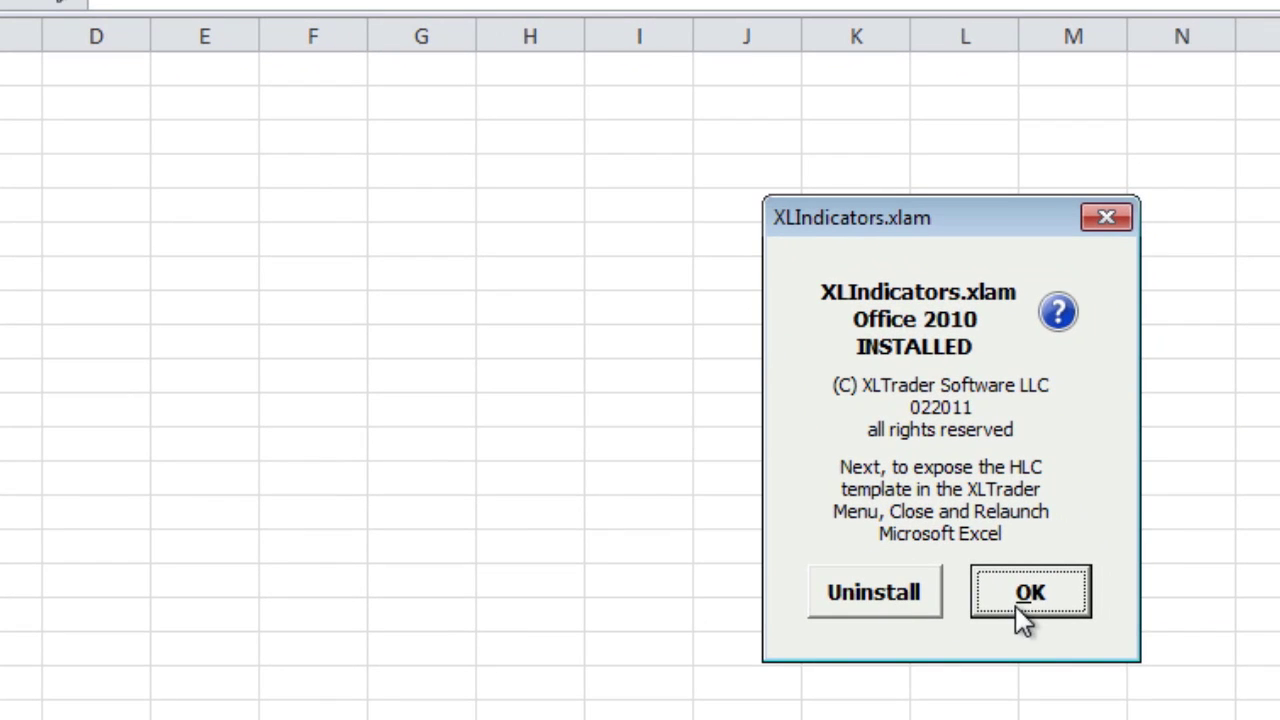
left_click(1031, 593)
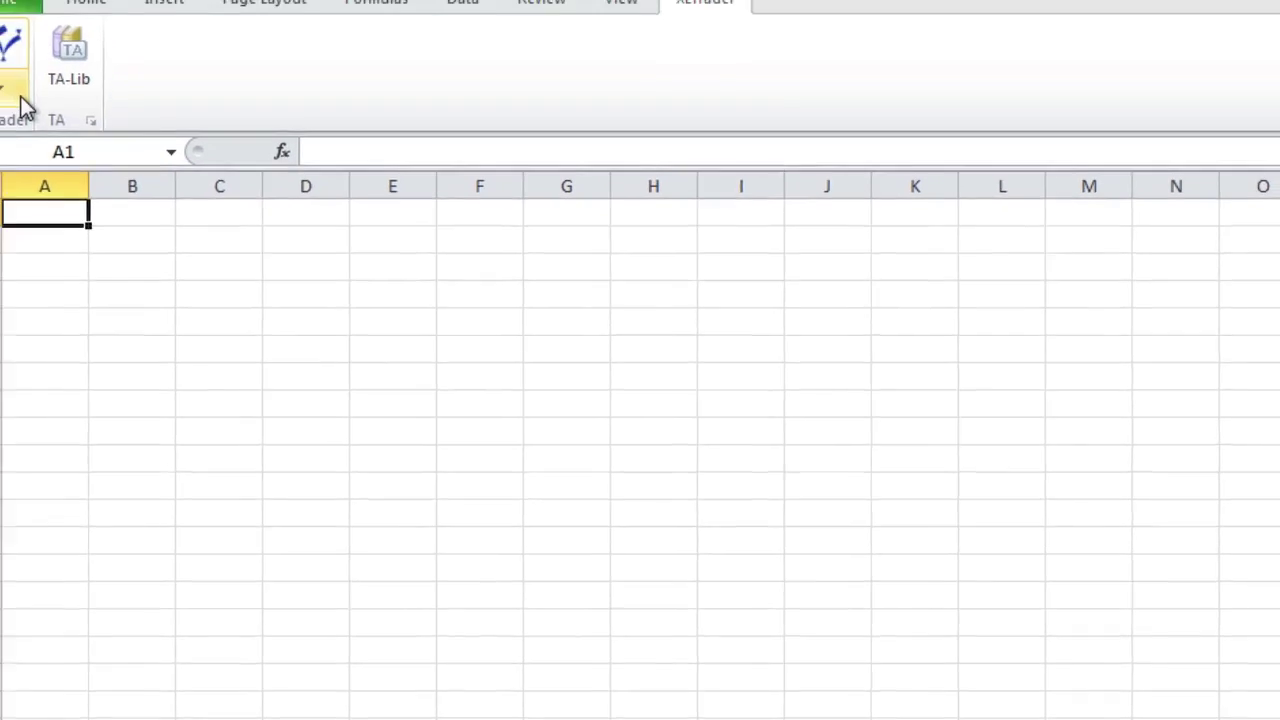
left_click(18, 95)
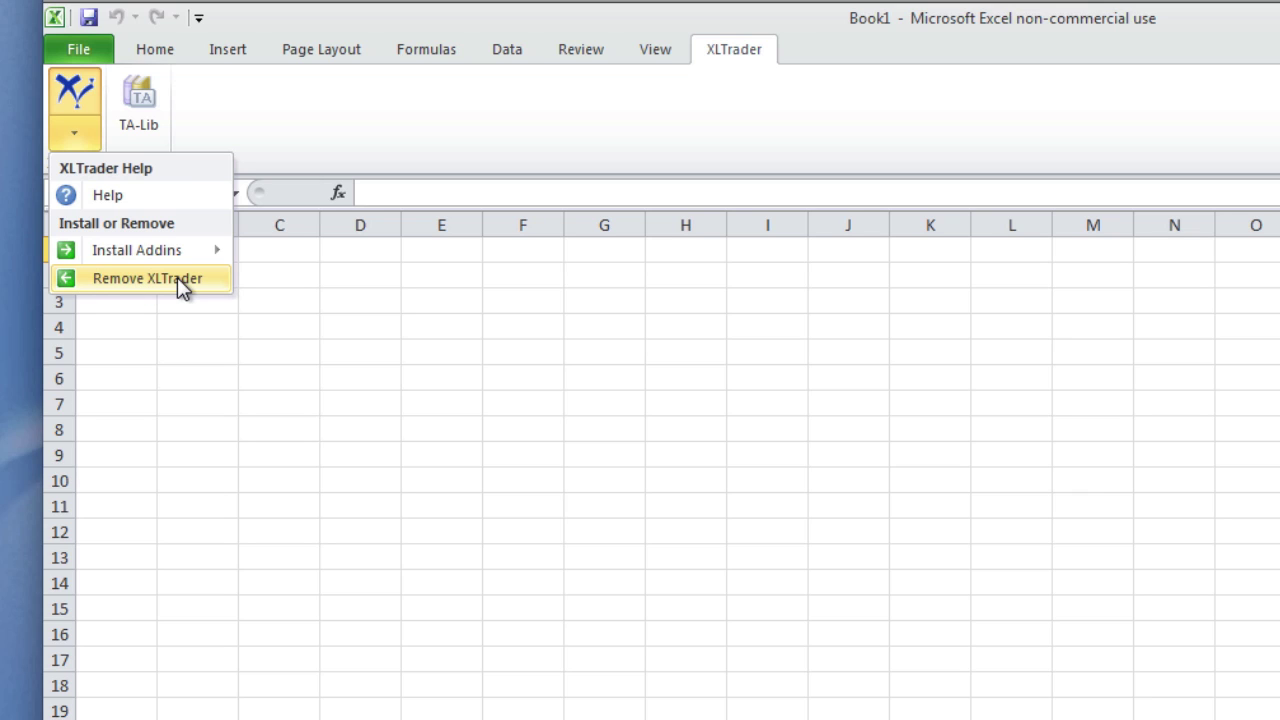
left_click(218, 116)
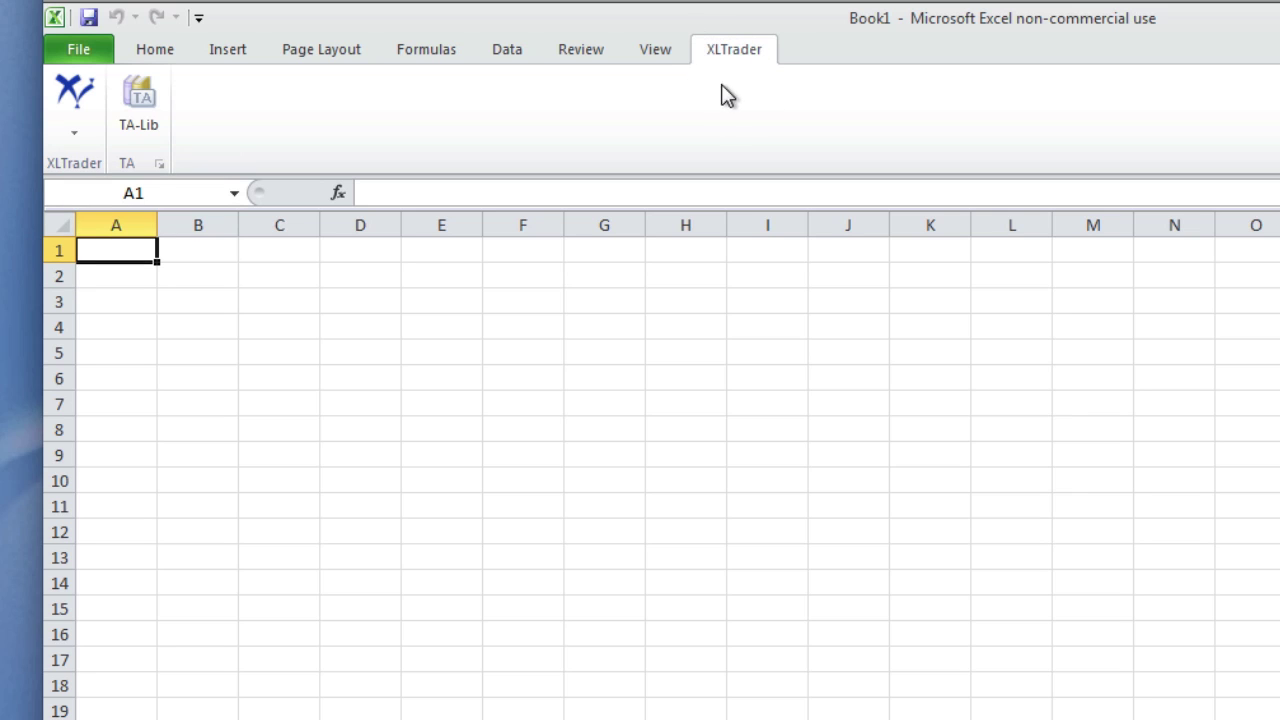
Step: Deactivate the Xltrader, XLIndicators and Ta-Lib add-ins in the Excel Add-Ins manager, and enable the blocked active content
left_click(80, 52)
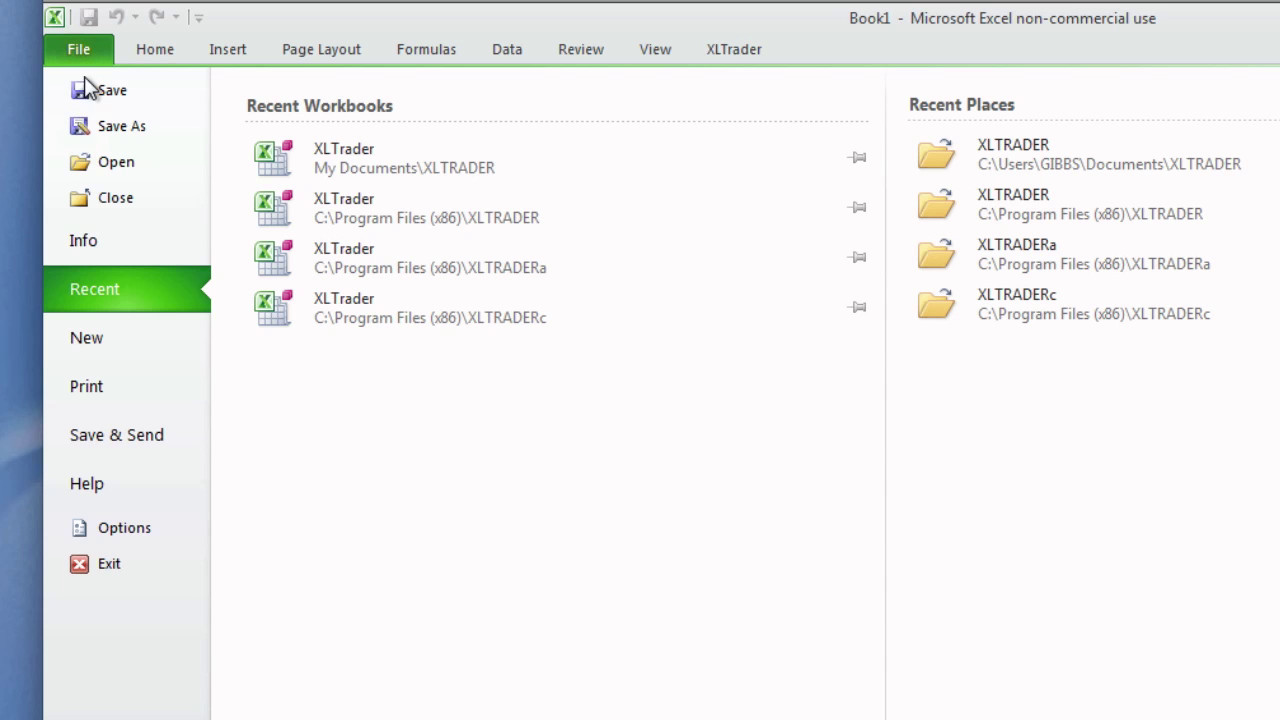
left_click(100, 535)
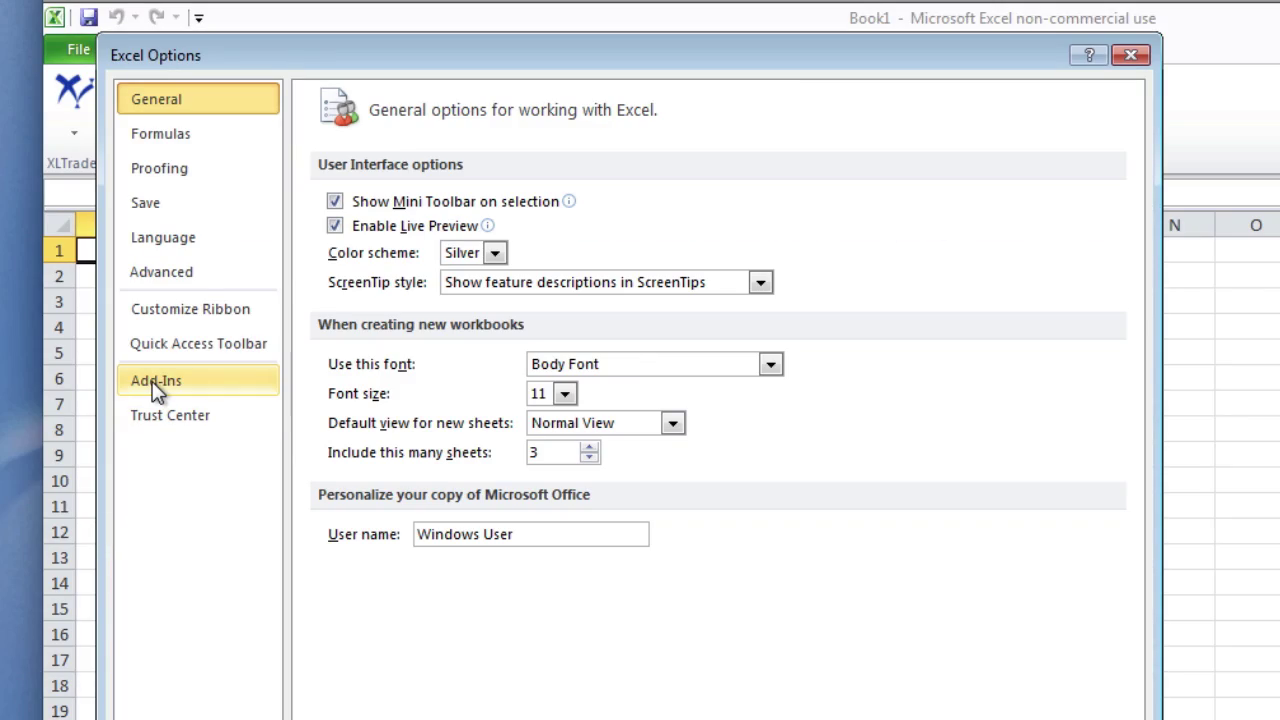
left_click(157, 384)
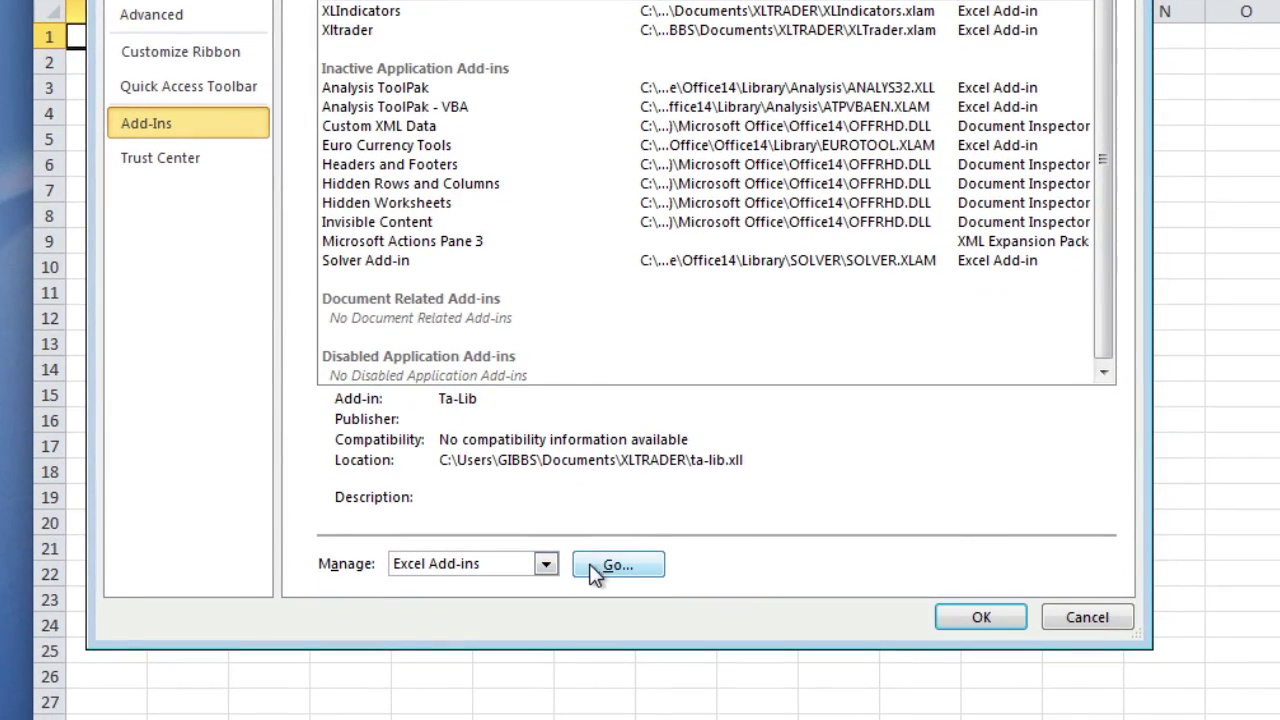
left_click(615, 566)
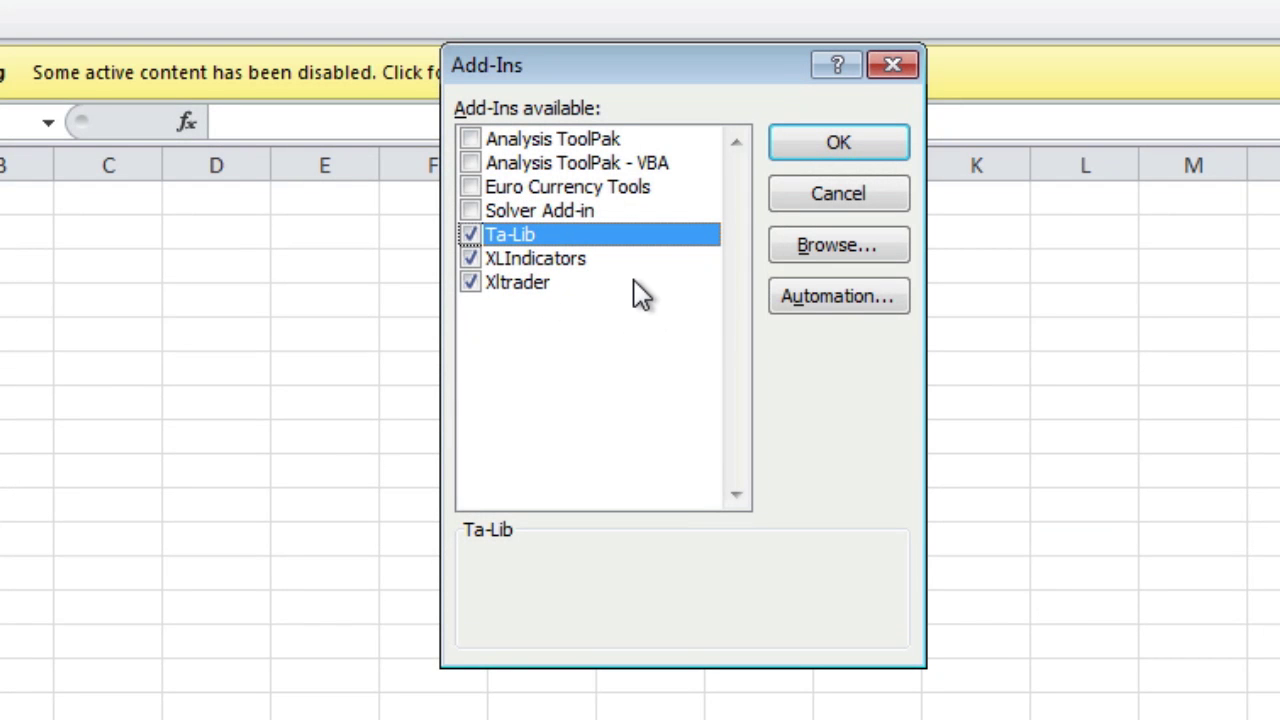
left_click(479, 278)
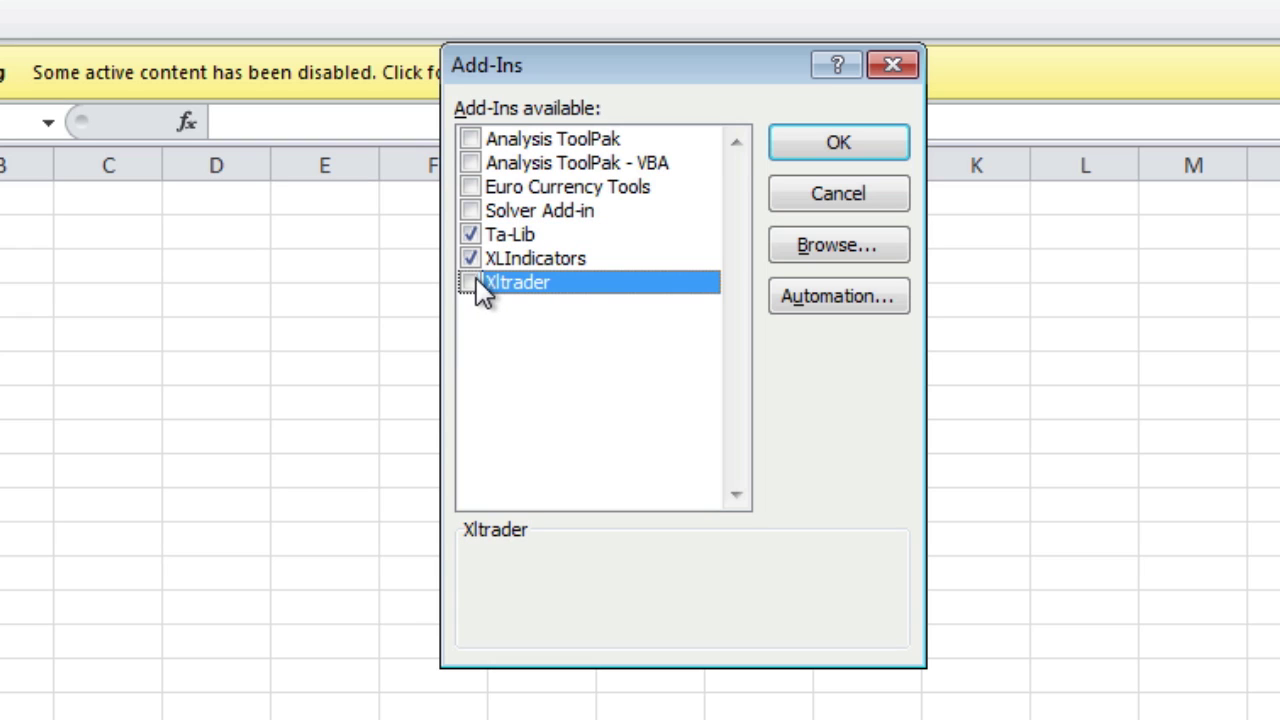
left_click(471, 258)
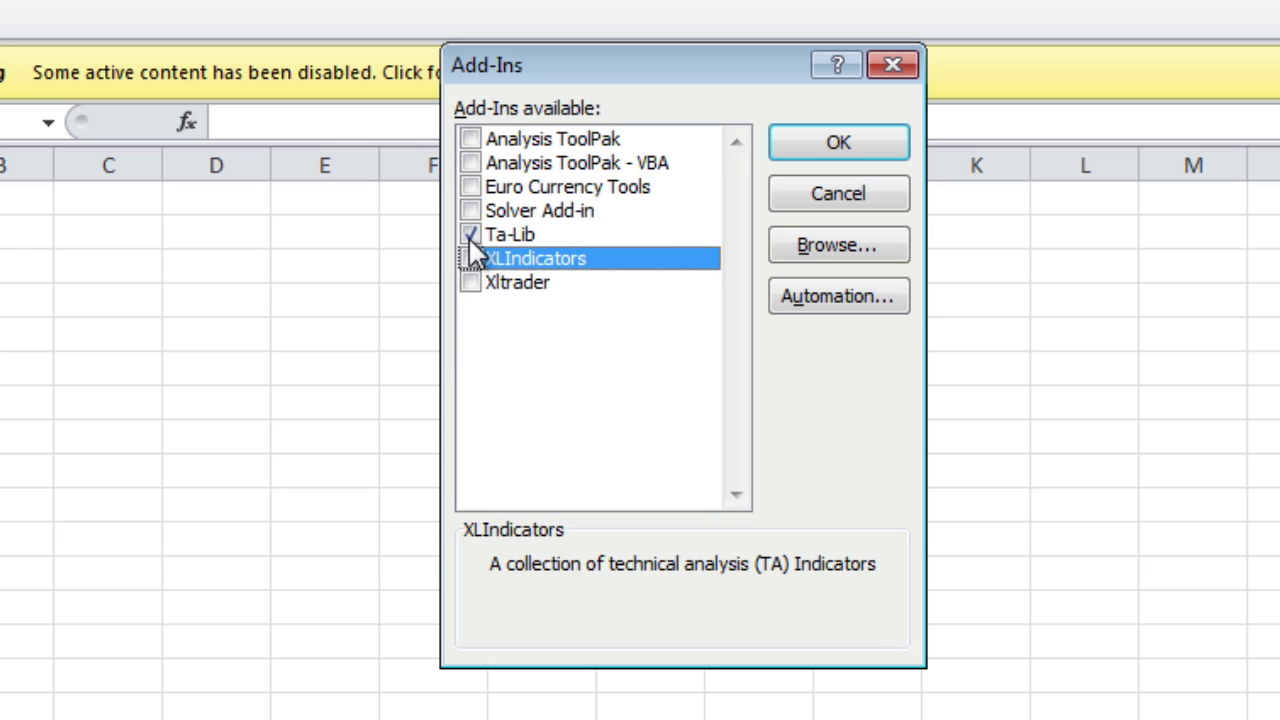
left_click(470, 236)
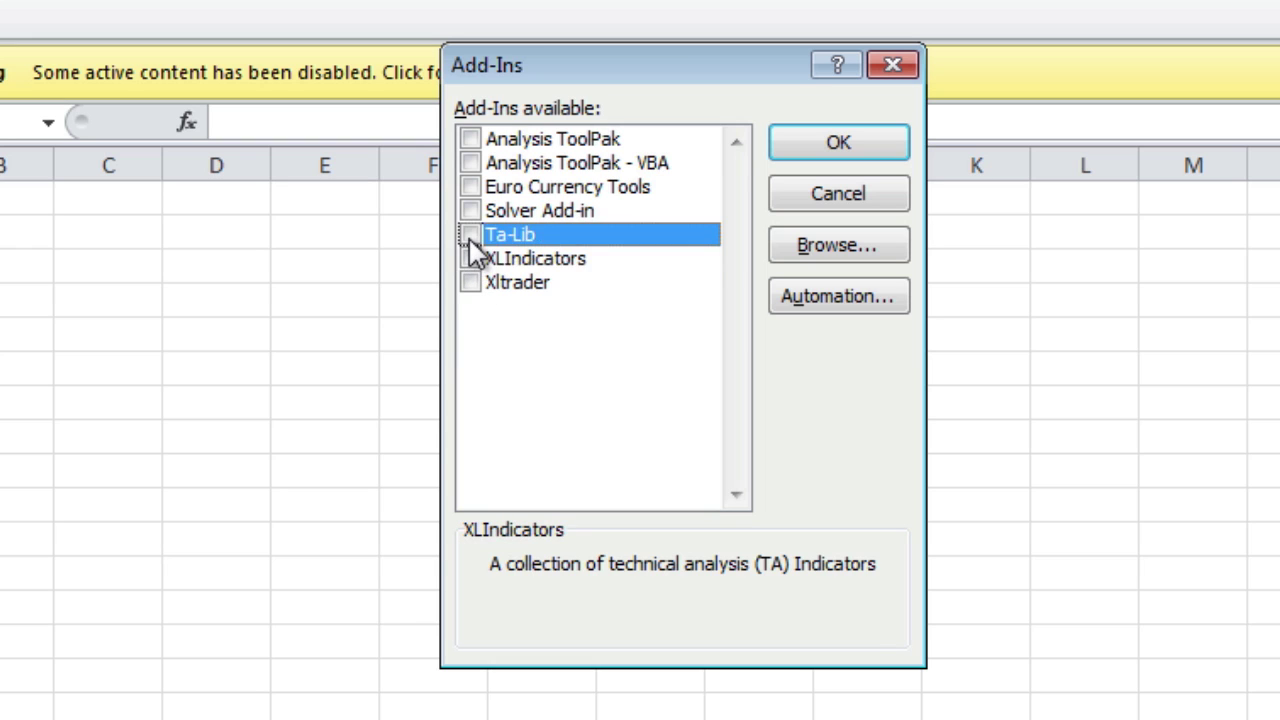
left_click(831, 140)
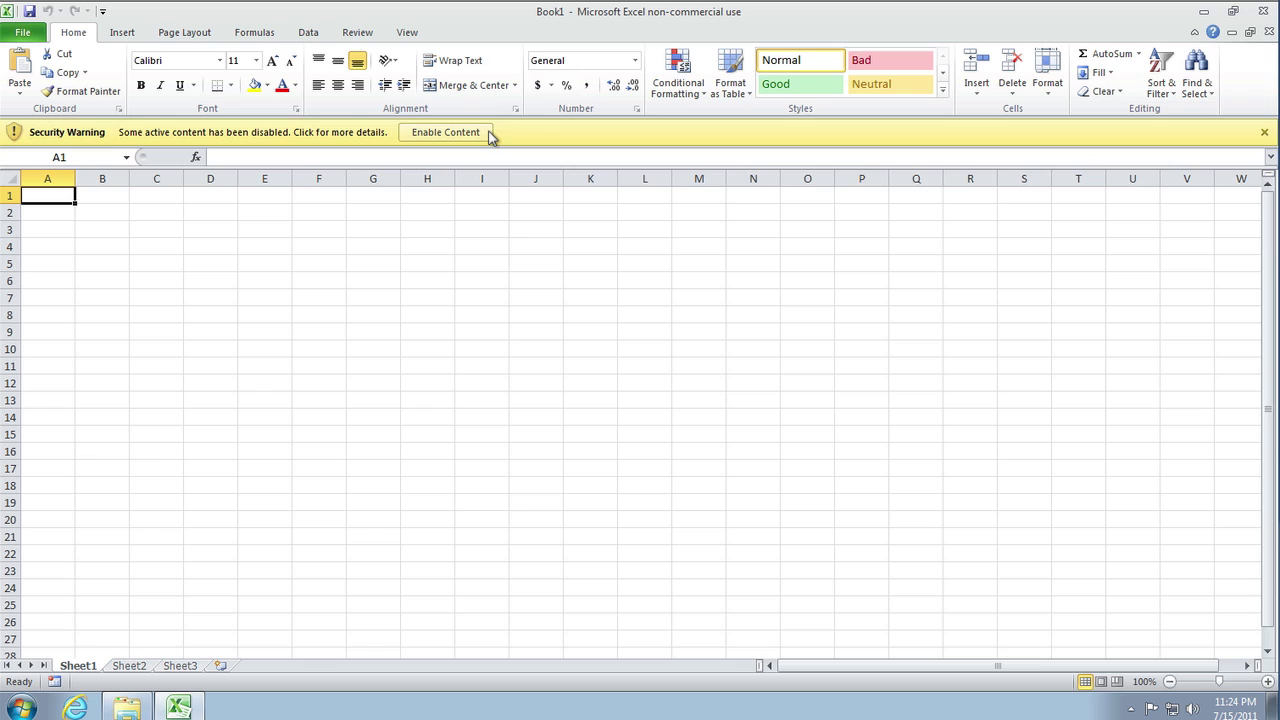
left_click(489, 134)
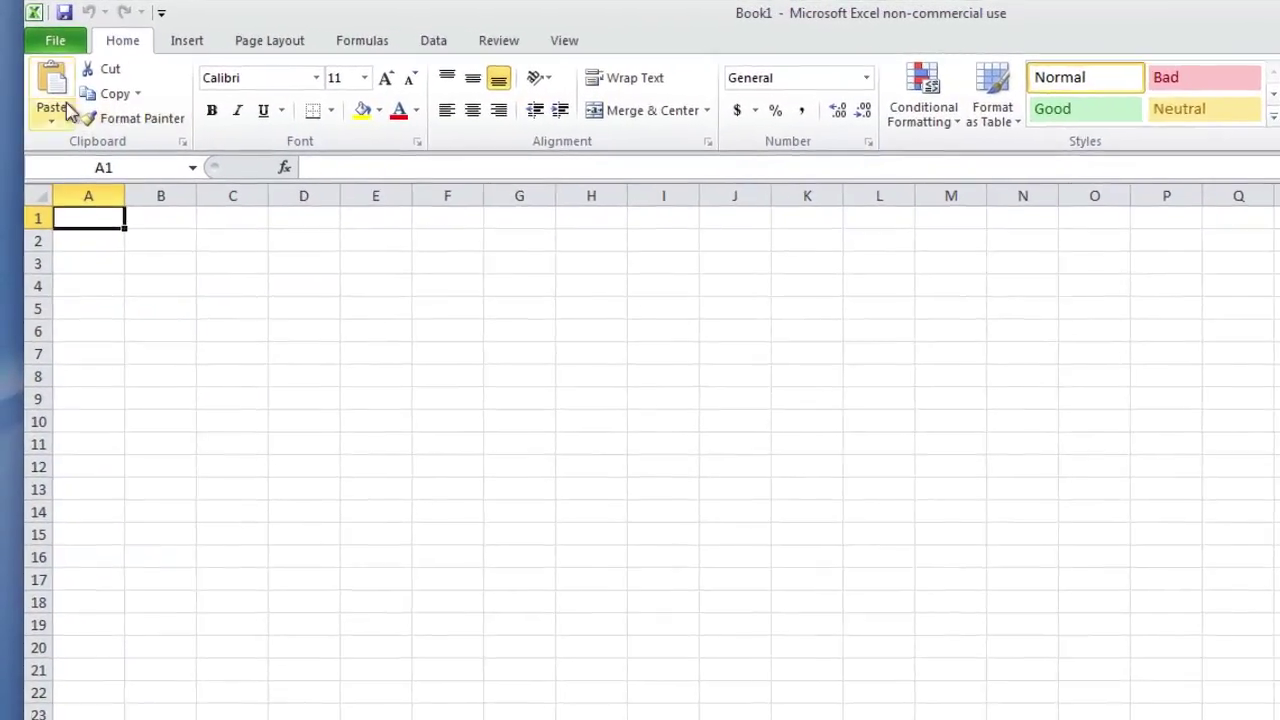
Step: Activate the Xltrader add-in in the Excel Add-Ins manager and acknowledge its About notice
left_click(57, 40)
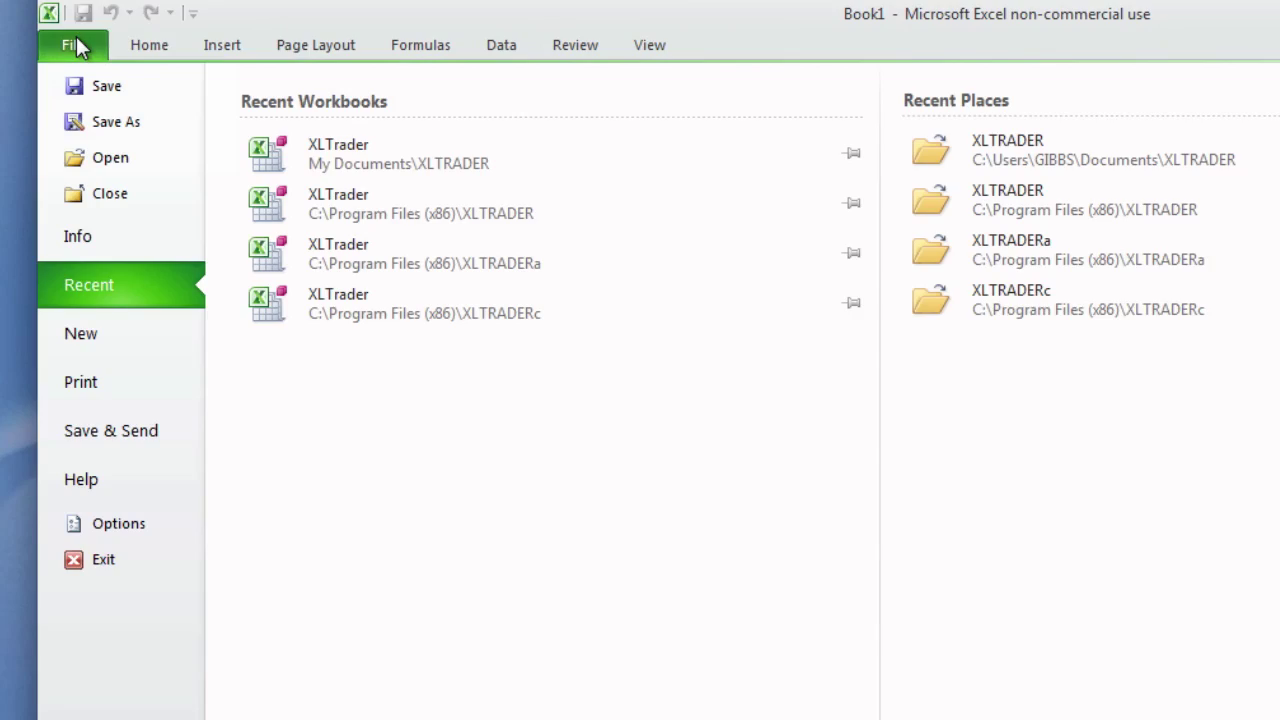
left_click(117, 523)
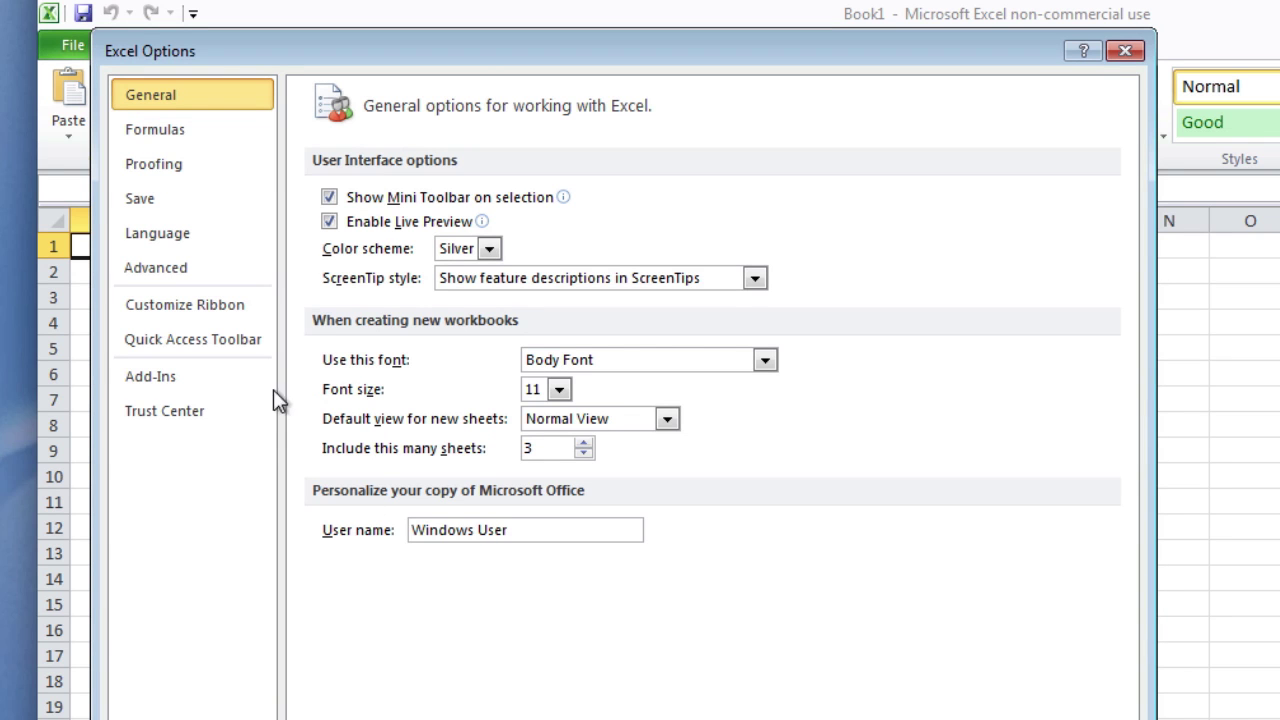
left_click(215, 383)
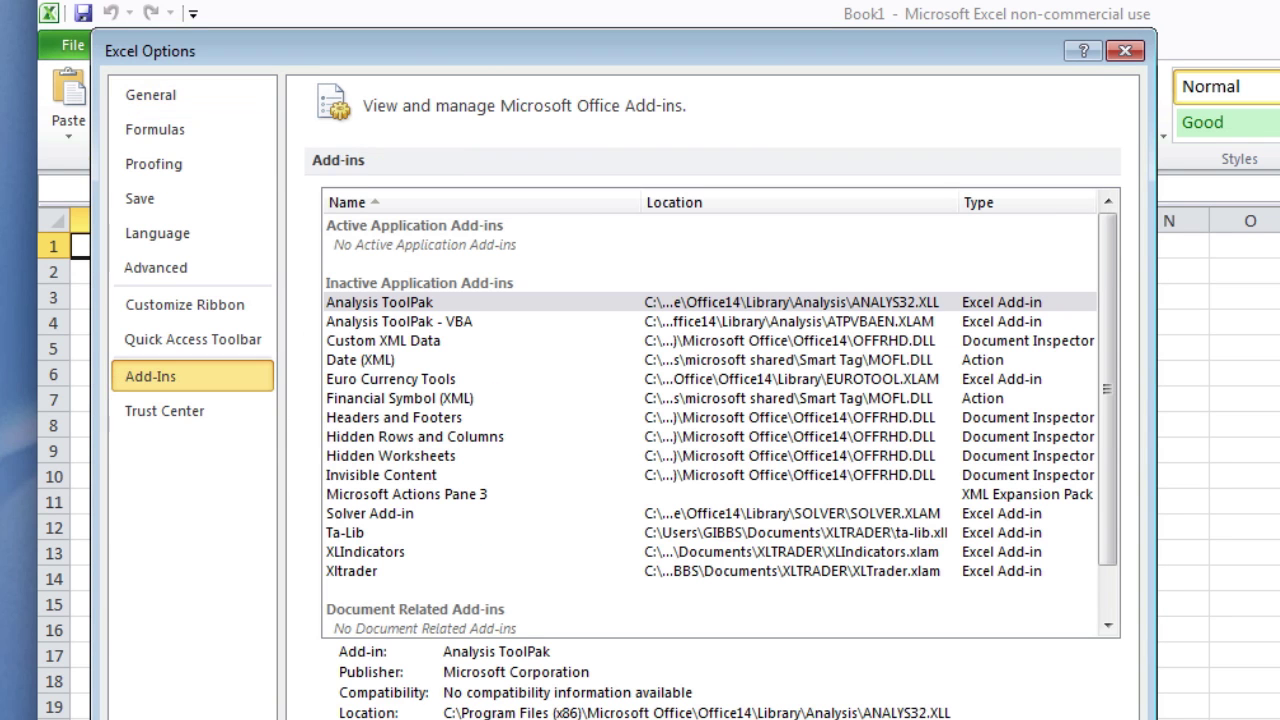
key("alt+g")
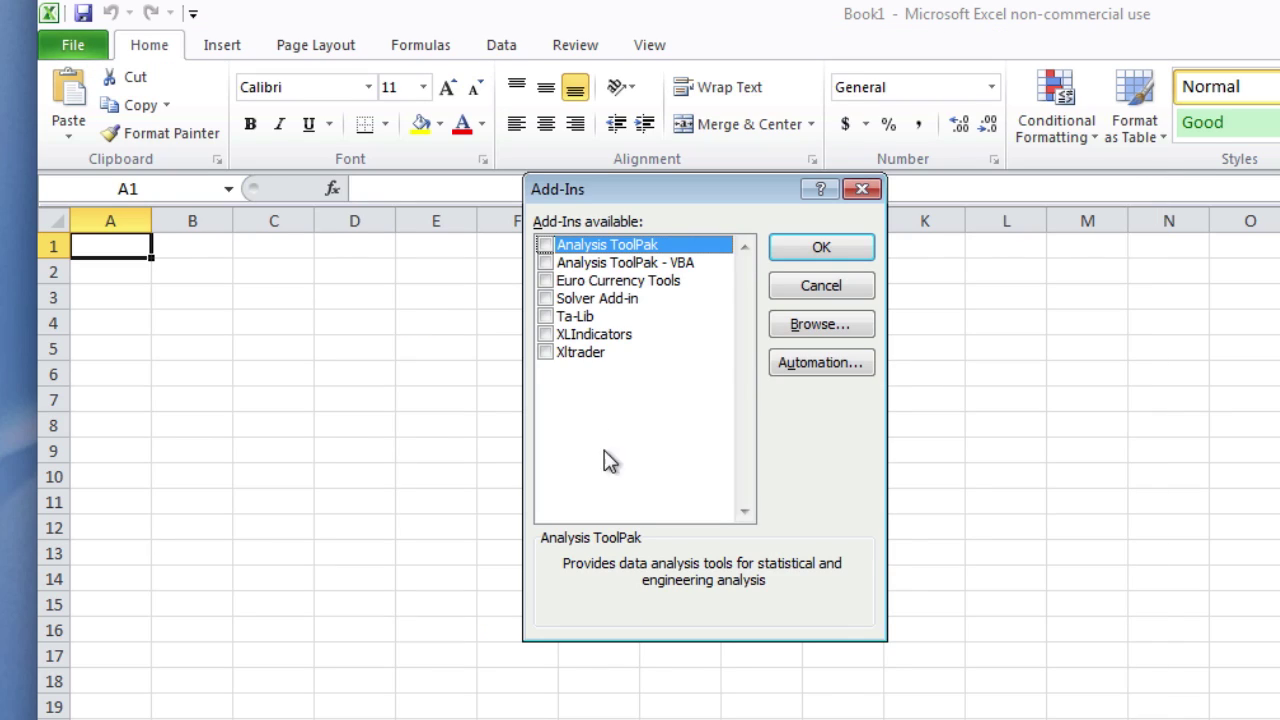
left_click(547, 353)
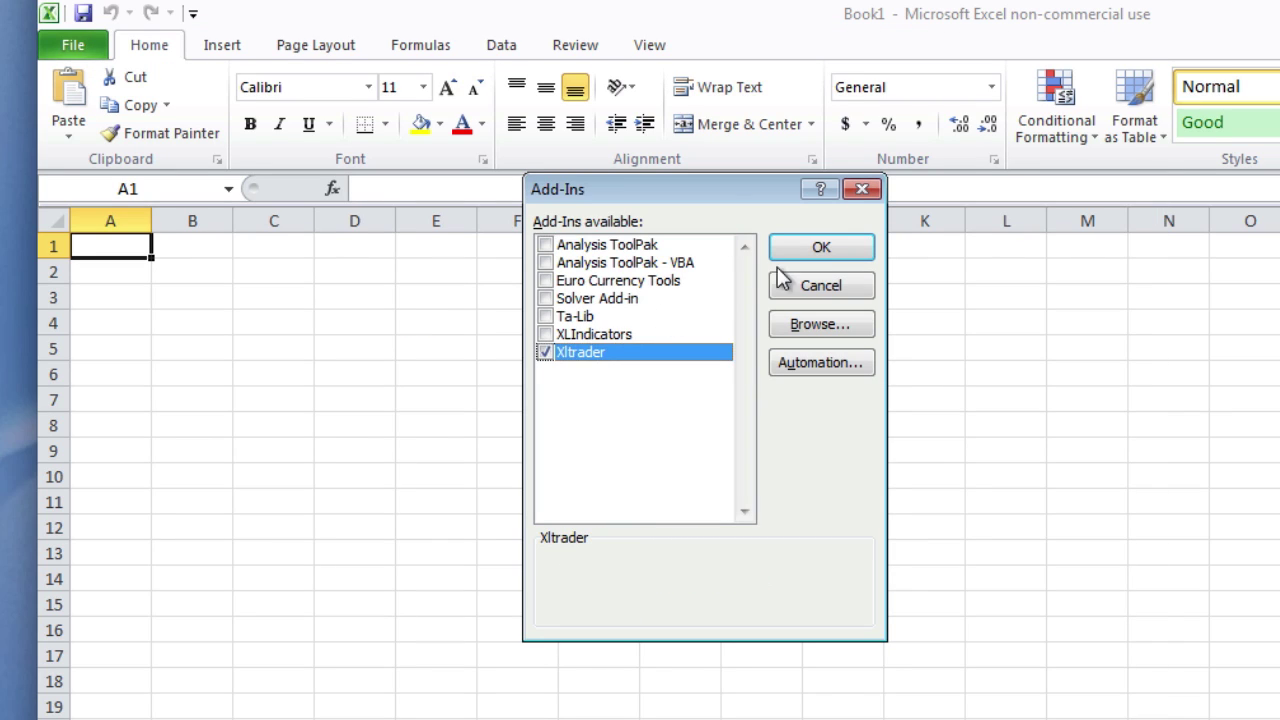
left_click(808, 256)
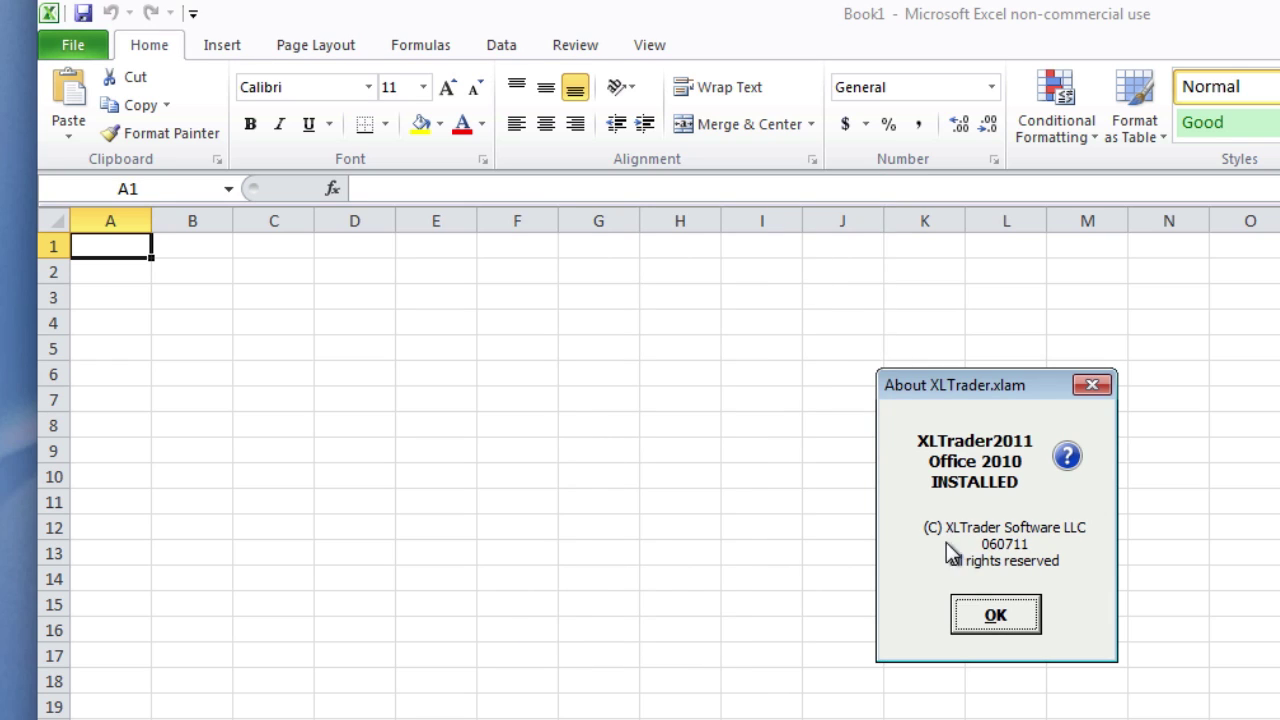
left_click(985, 612)
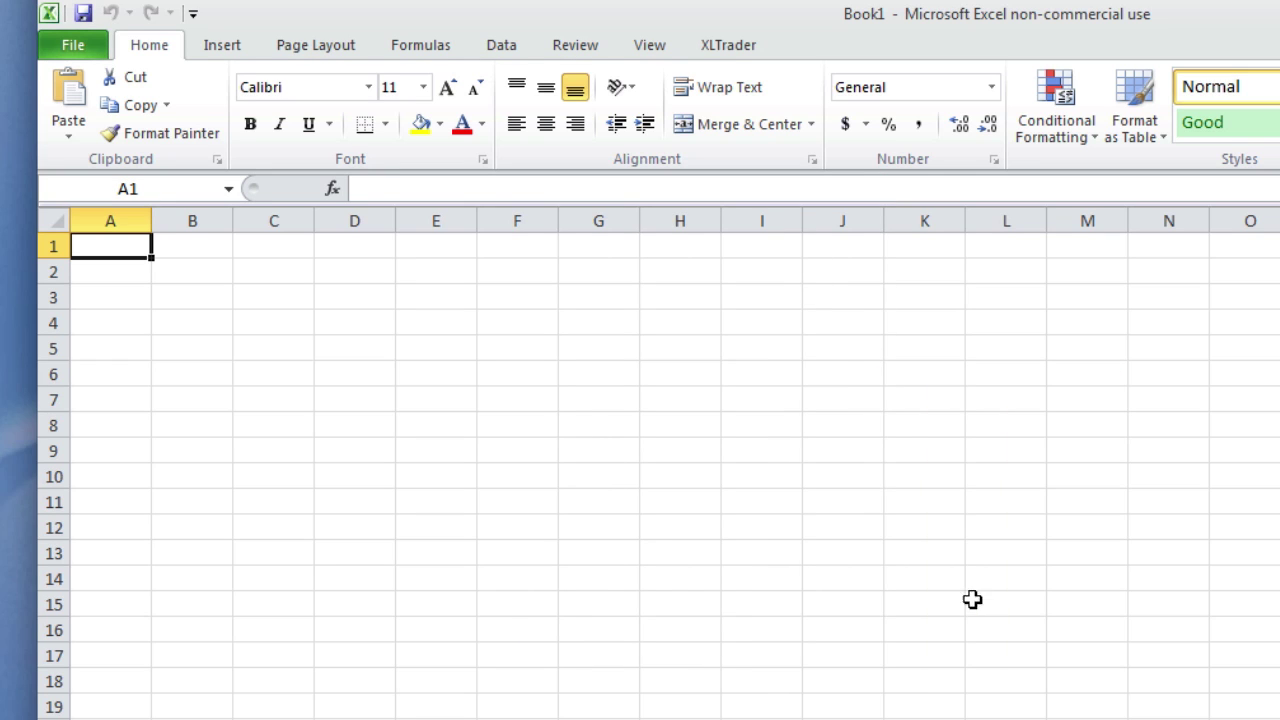
Step: Reinstall the XLIndicators add-in from XLTrader's installable add-ins and accept its notice, keeping it installed
left_click(719, 50)
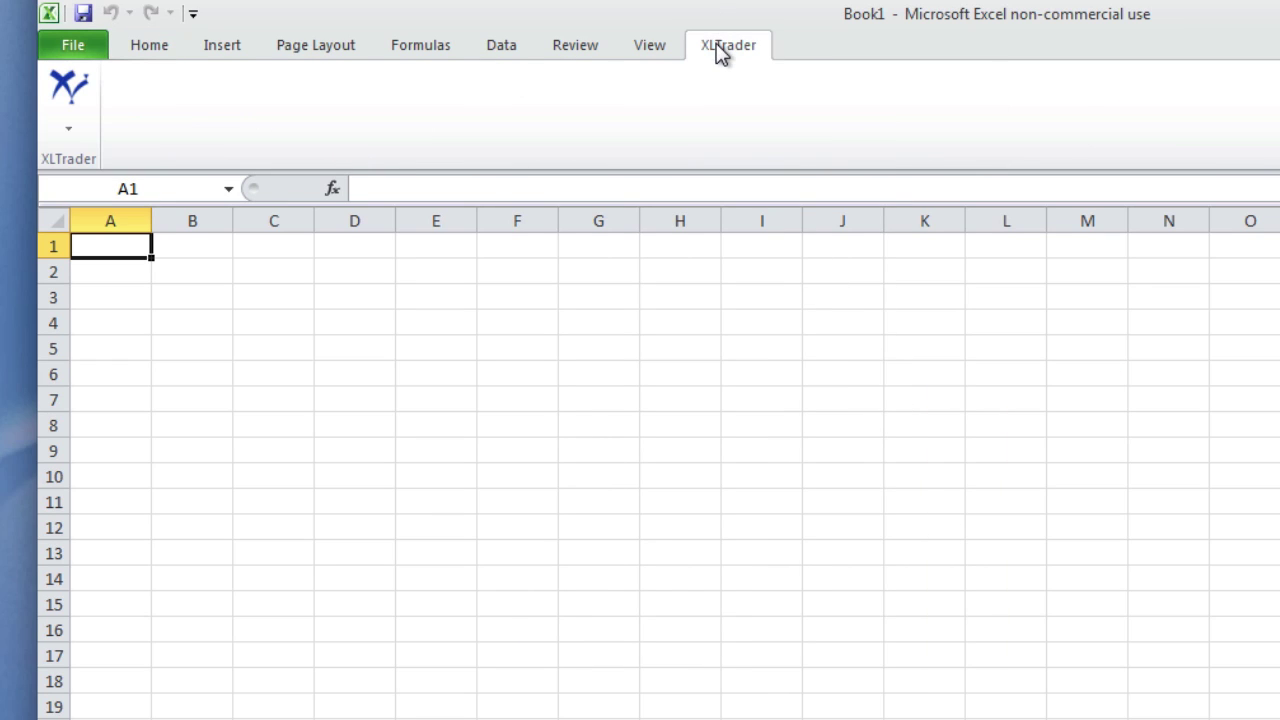
left_click(76, 141)
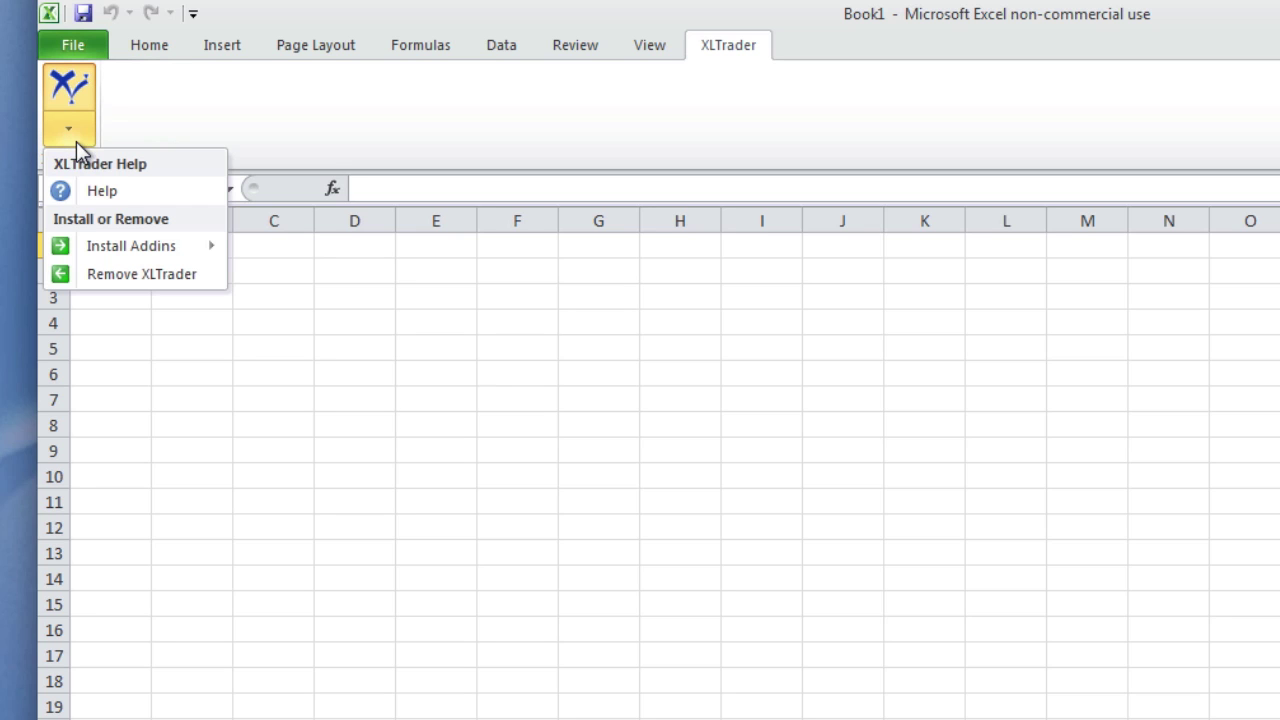
mouse_move(104, 252)
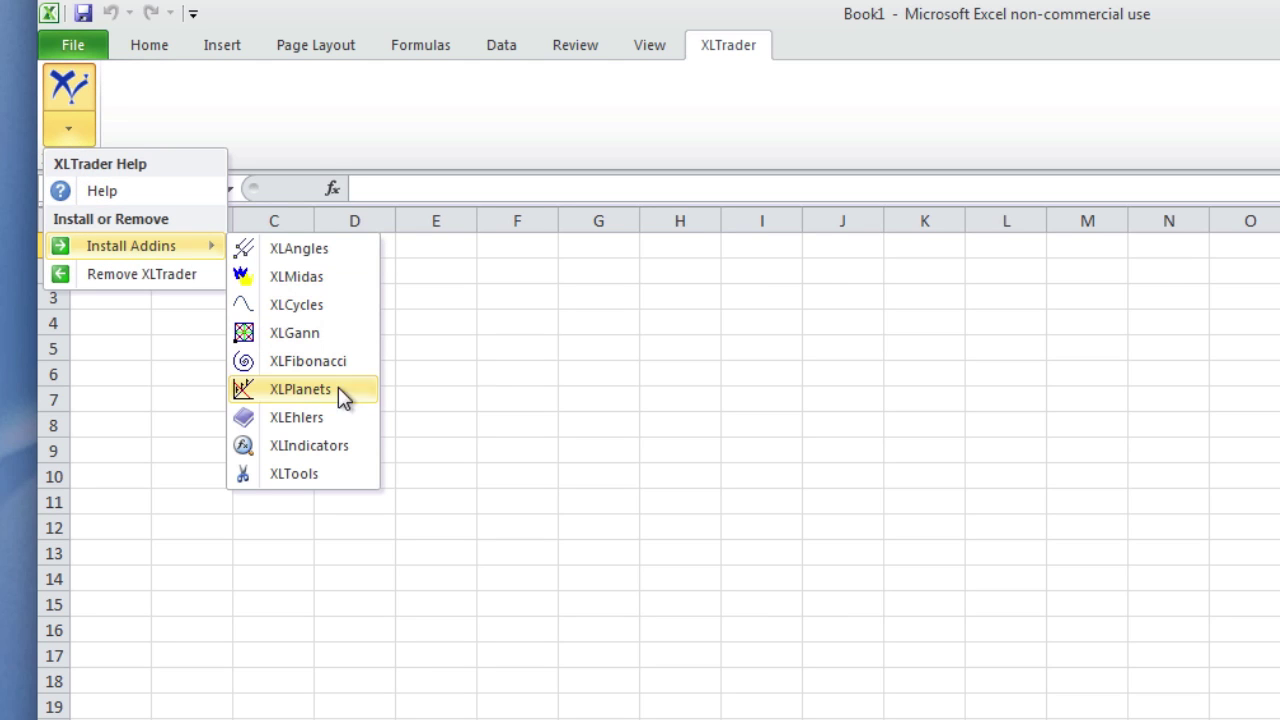
left_click(337, 453)
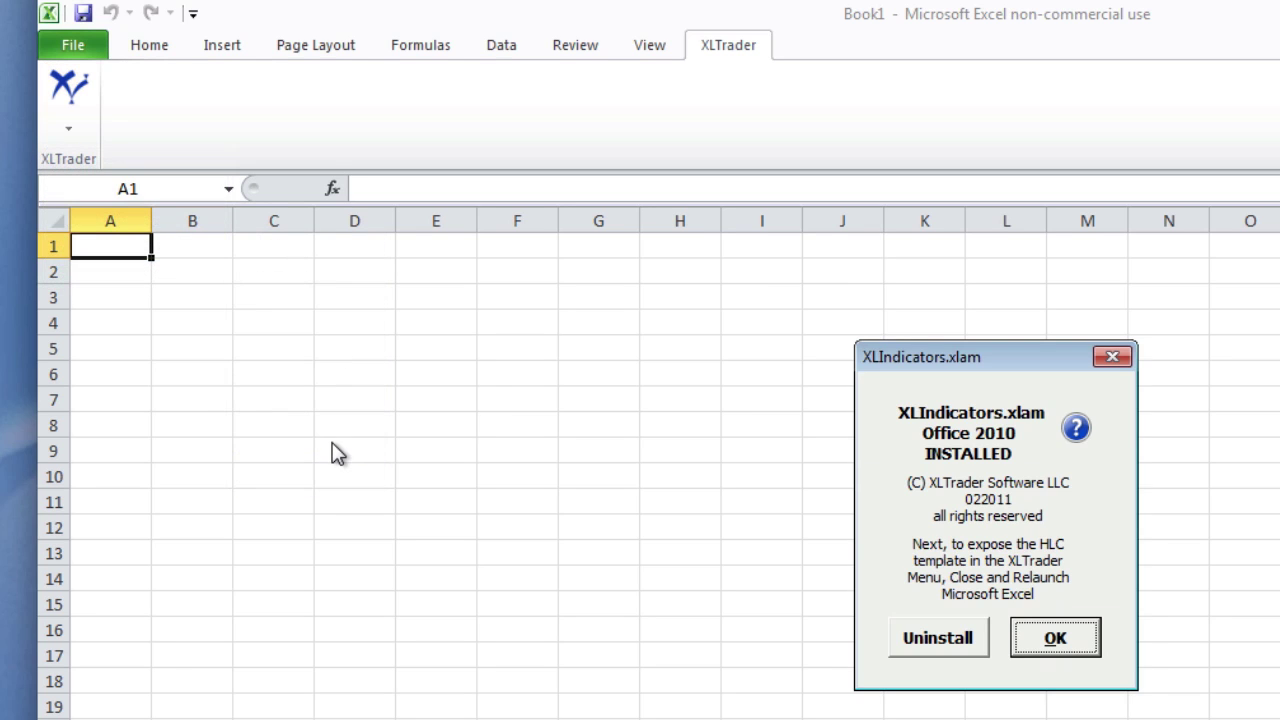
left_click(1061, 638)
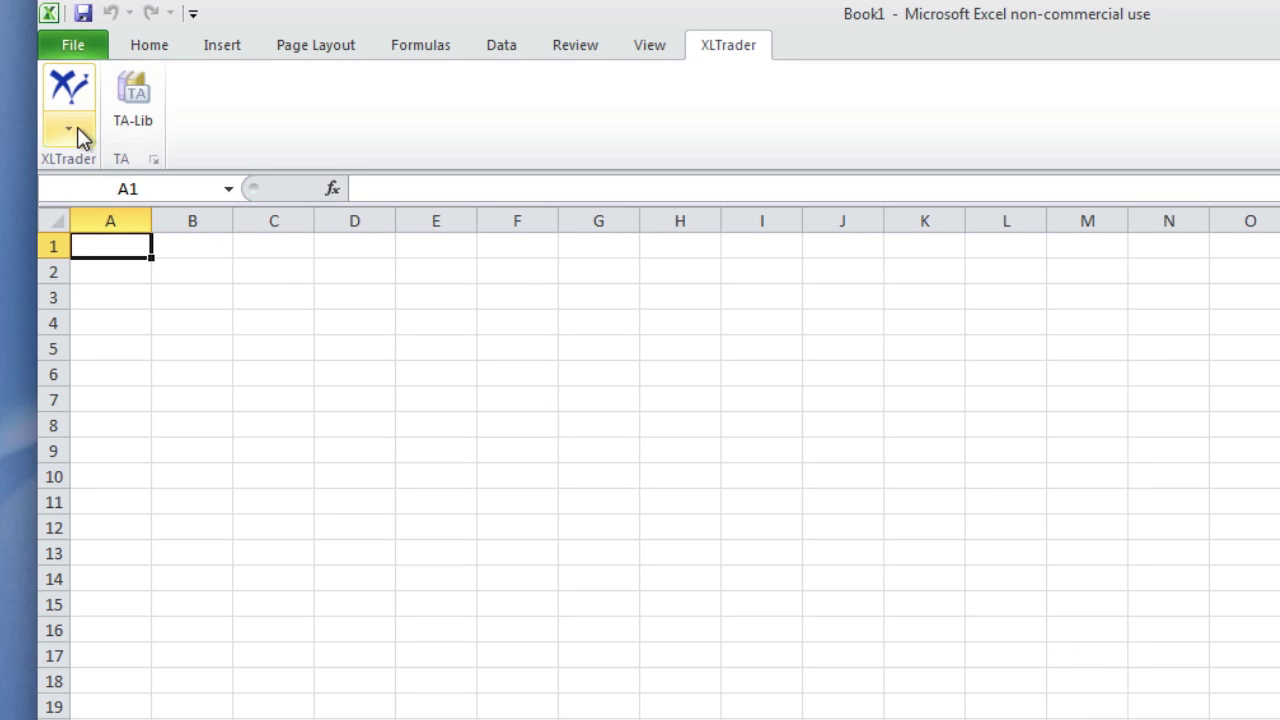
Step: Close and relaunch Excel, dismissing the workbook-reference message, and check XLTrader's commands for the HLC template
left_click(72, 132)
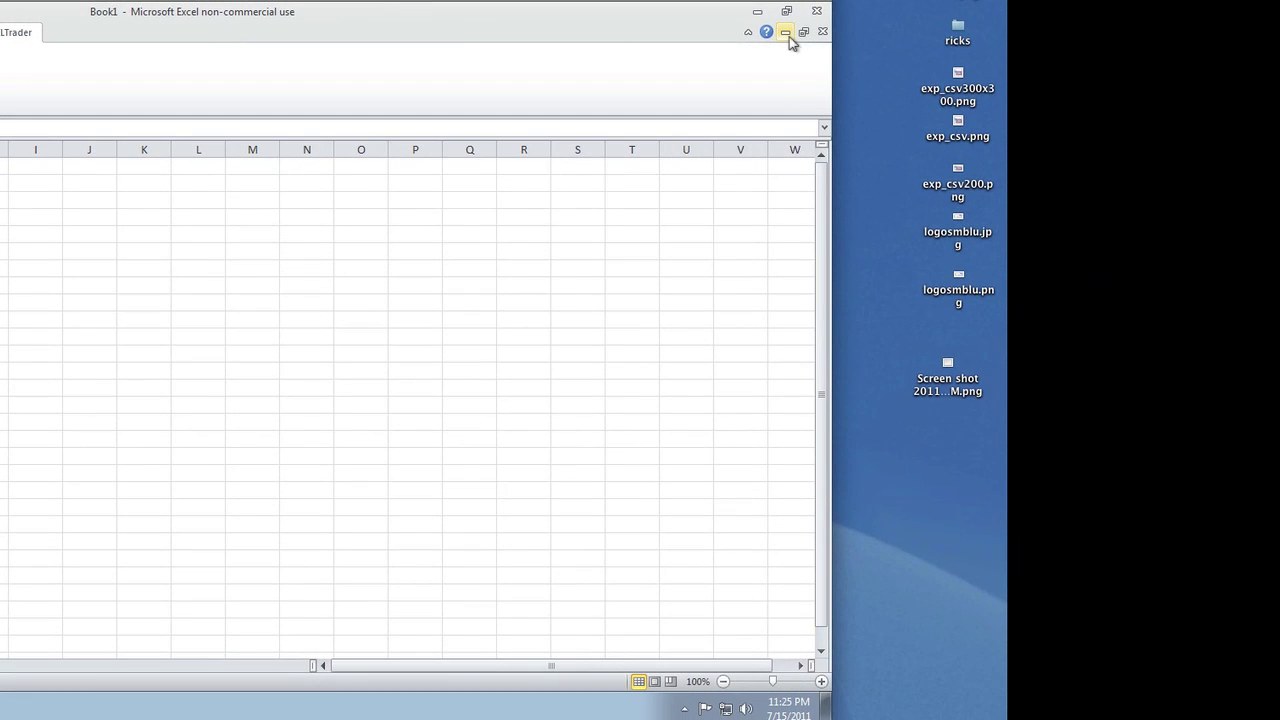
left_click(813, 14)
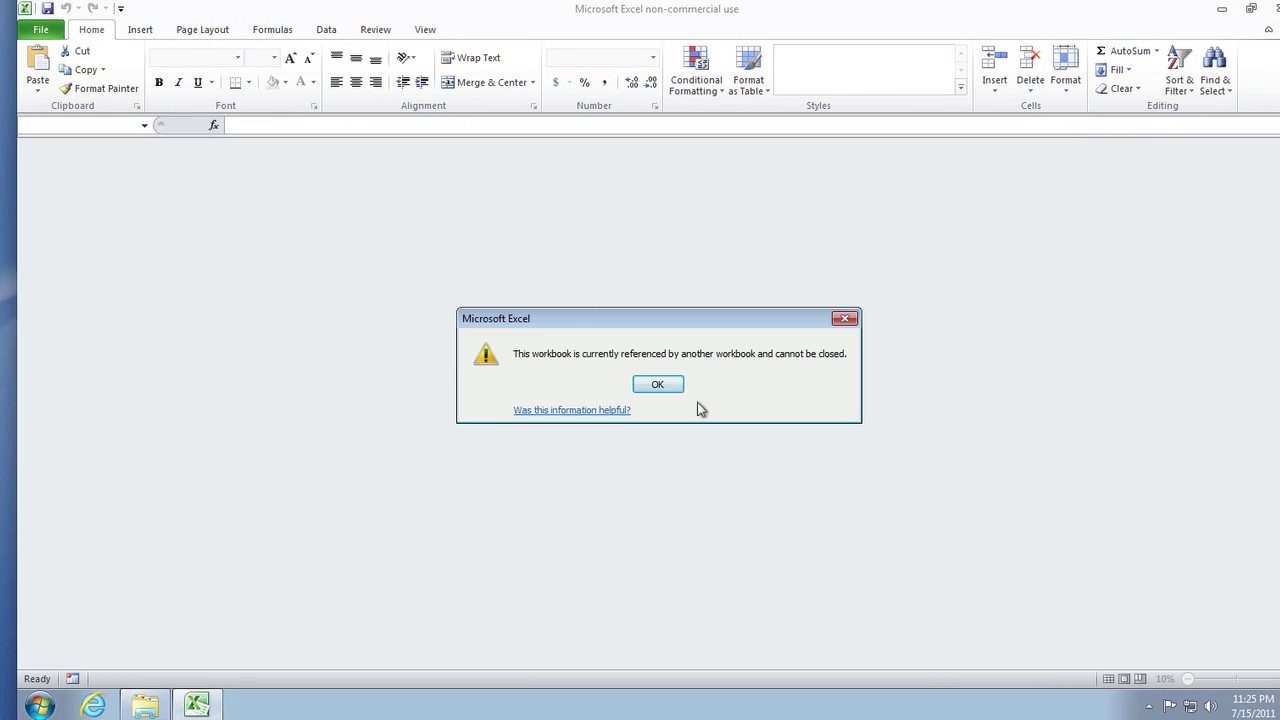
left_click(660, 385)
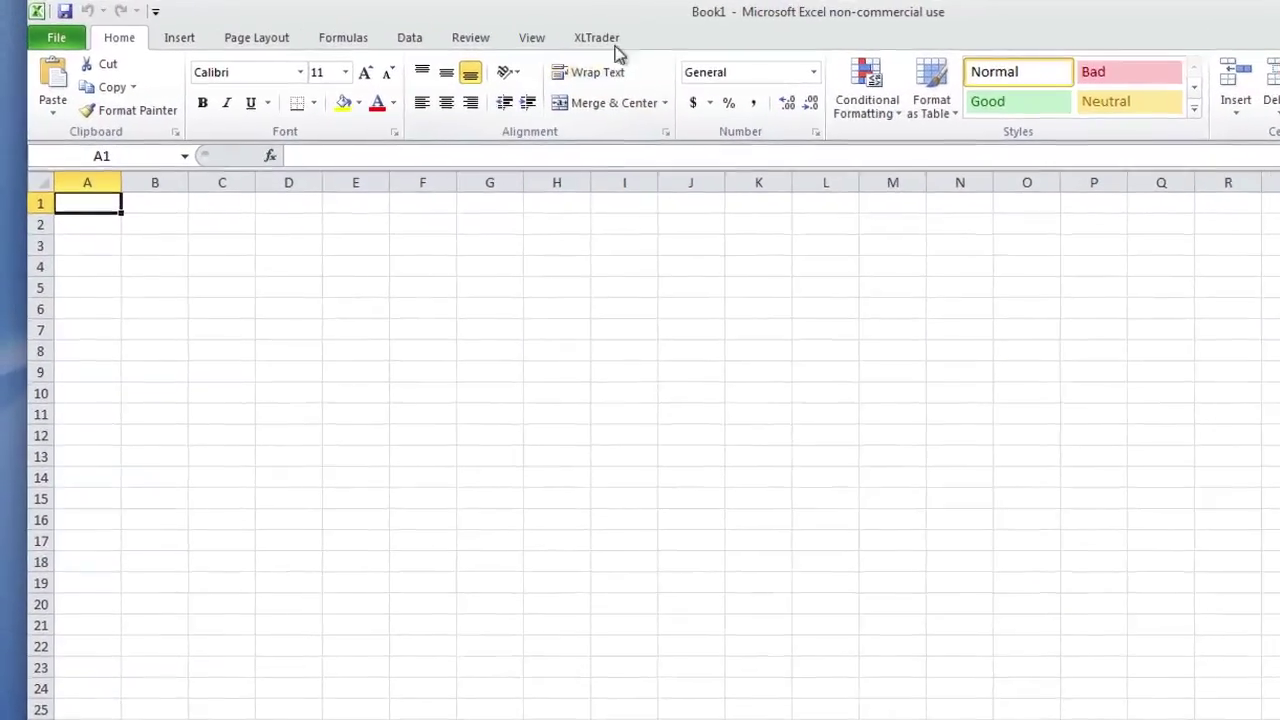
left_click(612, 40)
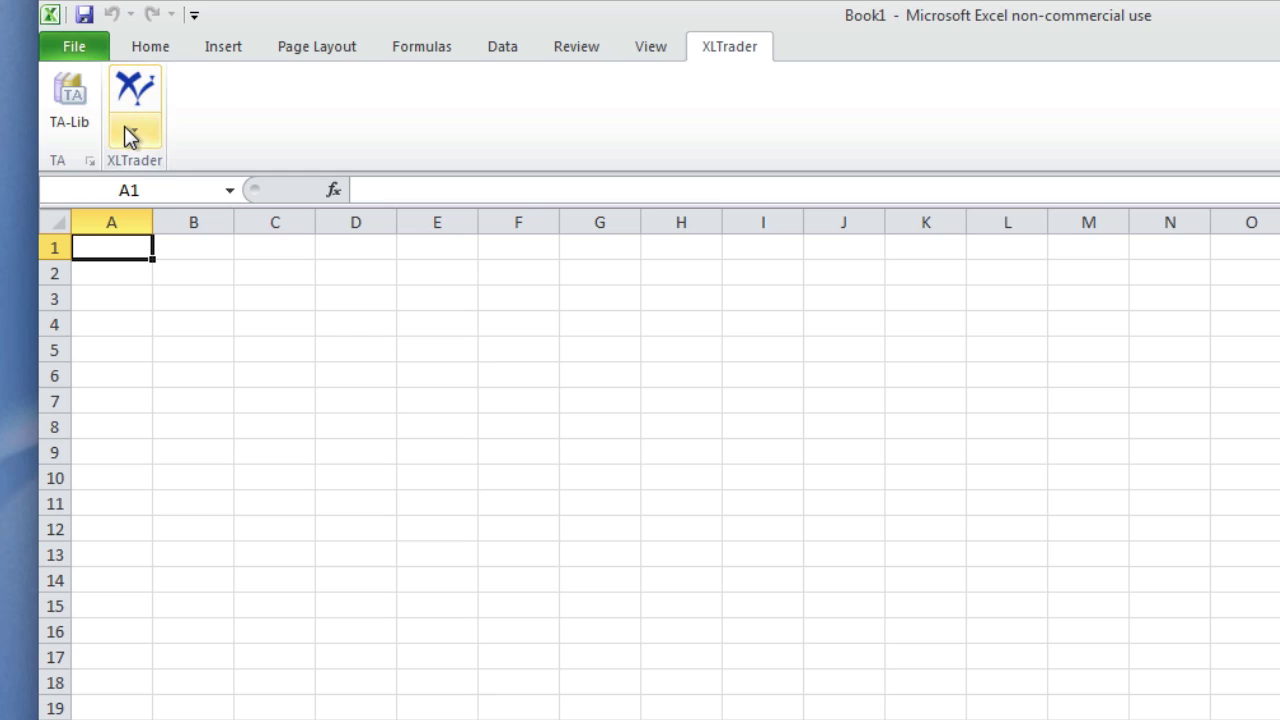
left_click(130, 138)
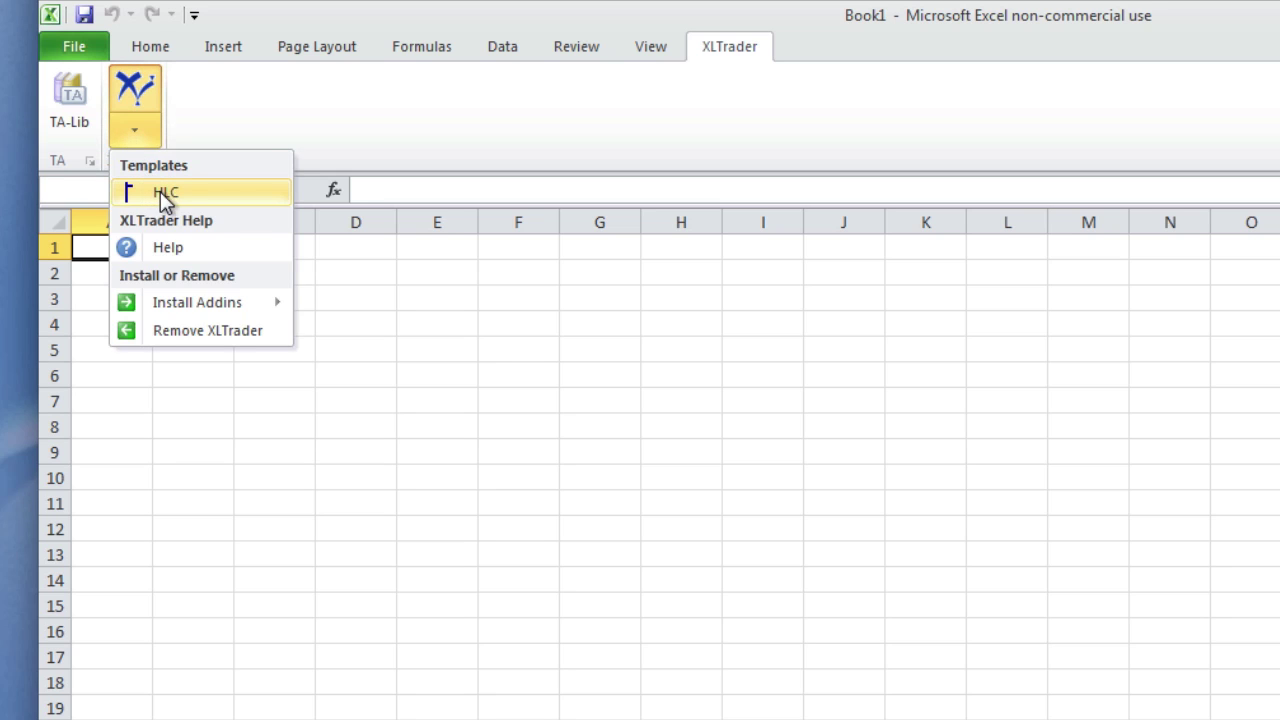